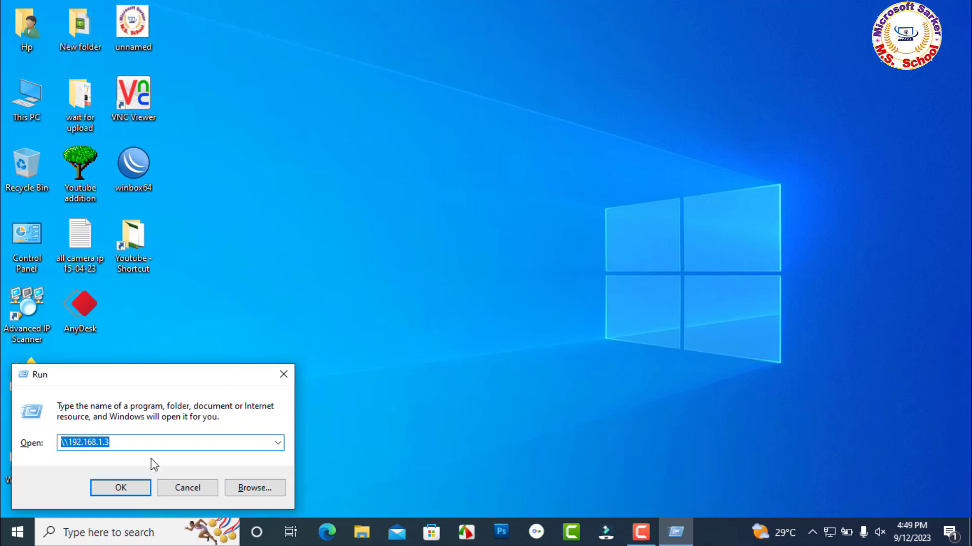
Open the network computer \\192.168.1.3 and try to connect to its shared Hewlett-Packard HP LaserJet P2035 printer.
{"action": "left_click", "coordinate": [127, 444]}
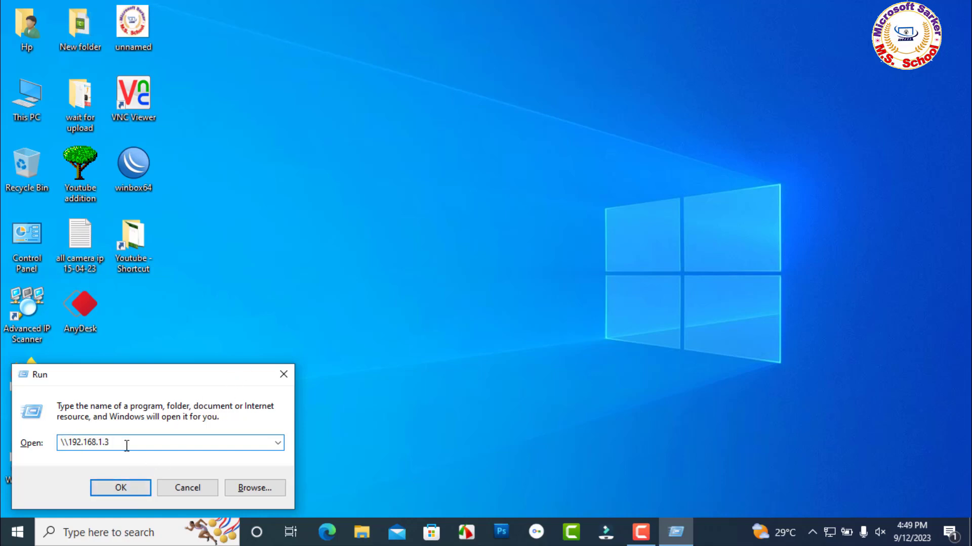
{"action": "left_click", "coordinate": [120, 487]}
{"action": "double_click", "coordinate": [163, 147]}
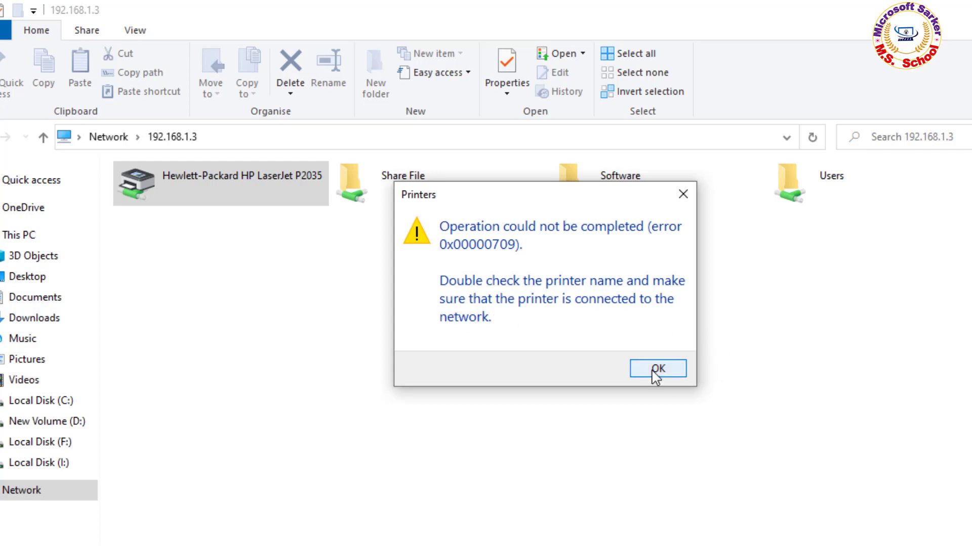
{"action": "left_click", "coordinate": [653, 370]}
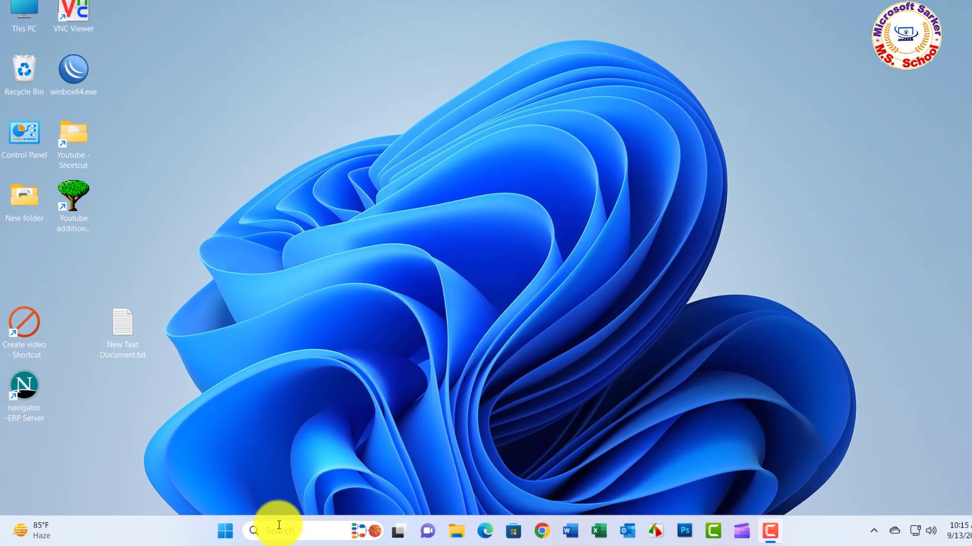
Search Windows for "con" on the printer's host computer and open Control Panel.
{"action": "left_click", "coordinate": [281, 526]}
{"action": "type", "text": "co"}
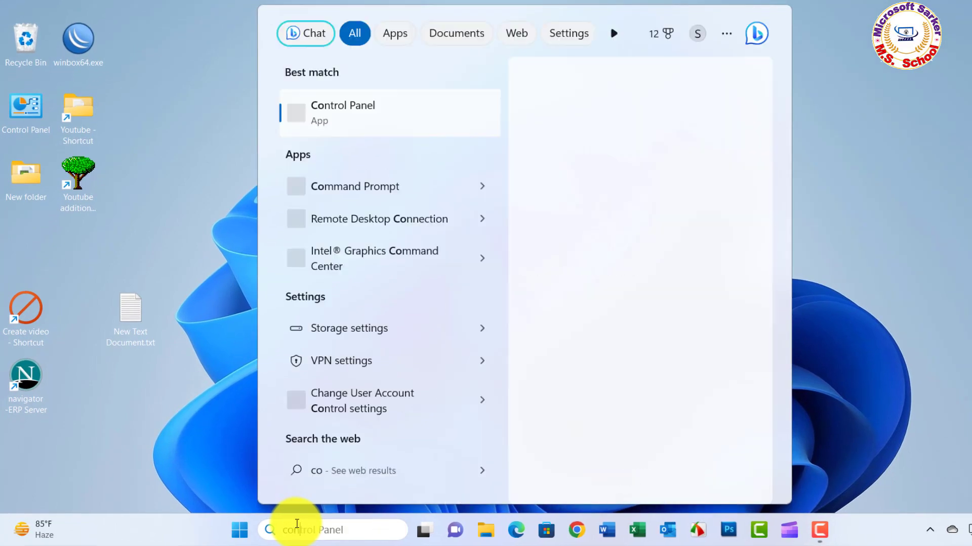
{"action": "type", "text": "n"}
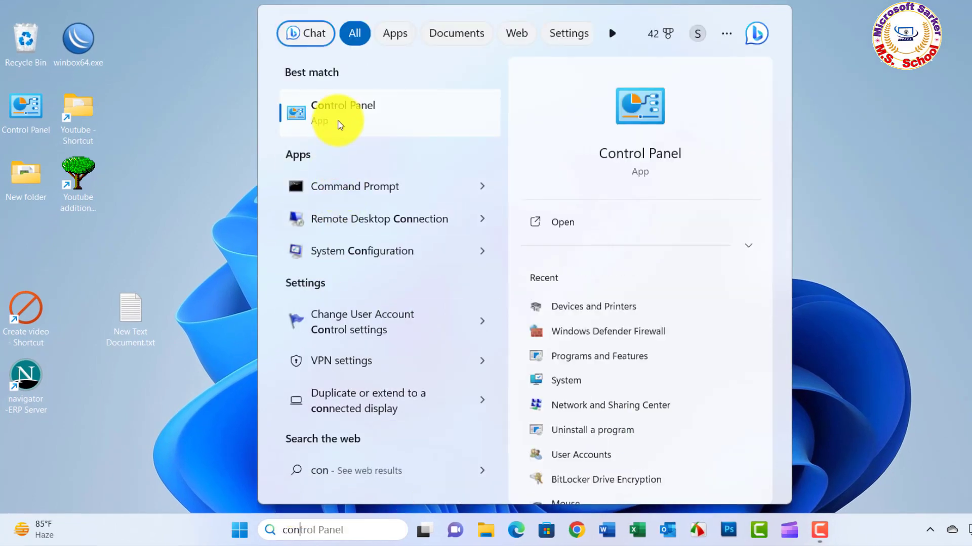
{"action": "left_click", "coordinate": [339, 125]}
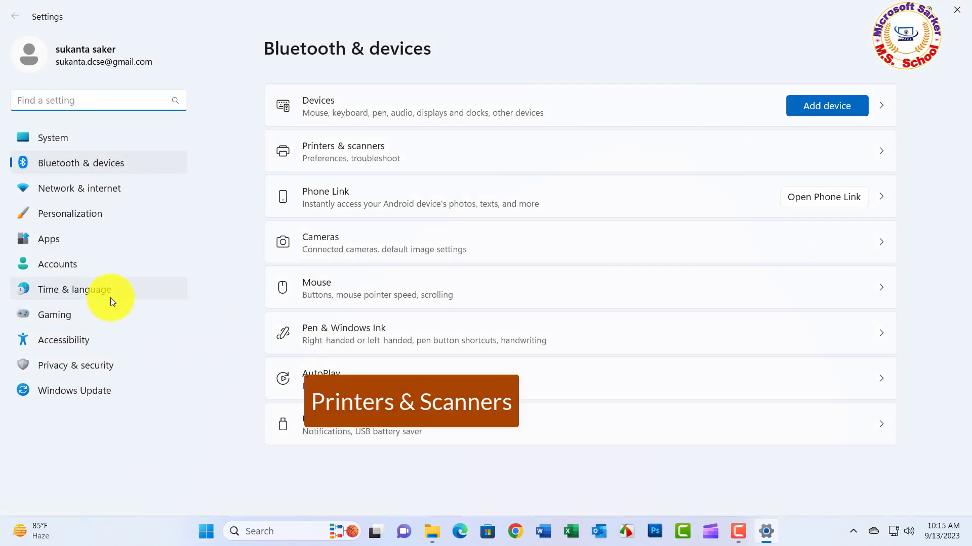
Open the HP LaserJet P2035's page in Printers & scanners and go to More devices and printers settings.
{"action": "left_click", "coordinate": [330, 151]}
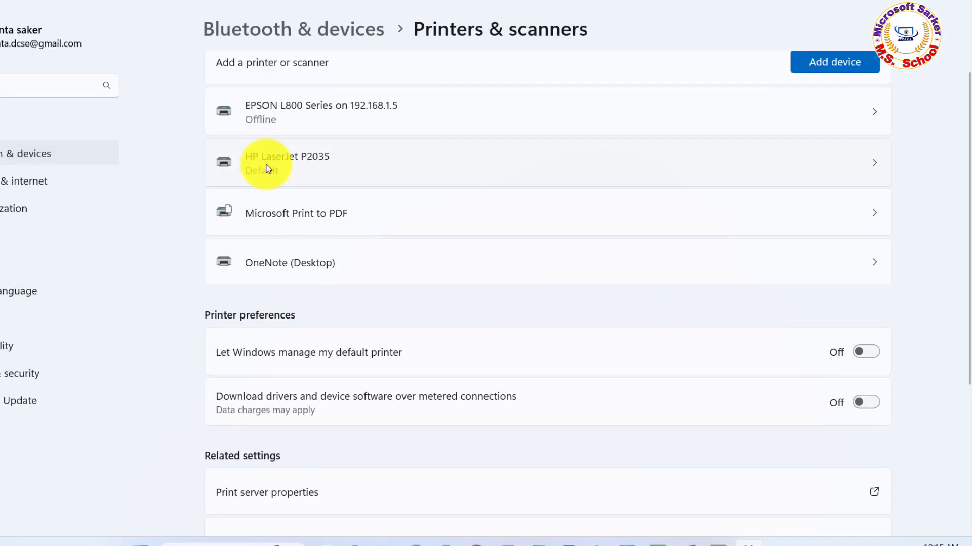
{"action": "left_click", "coordinate": [268, 168]}
{"action": "scroll", "coordinate": [453, 256], "scroll_direction": "down", "scroll_amount": 1}
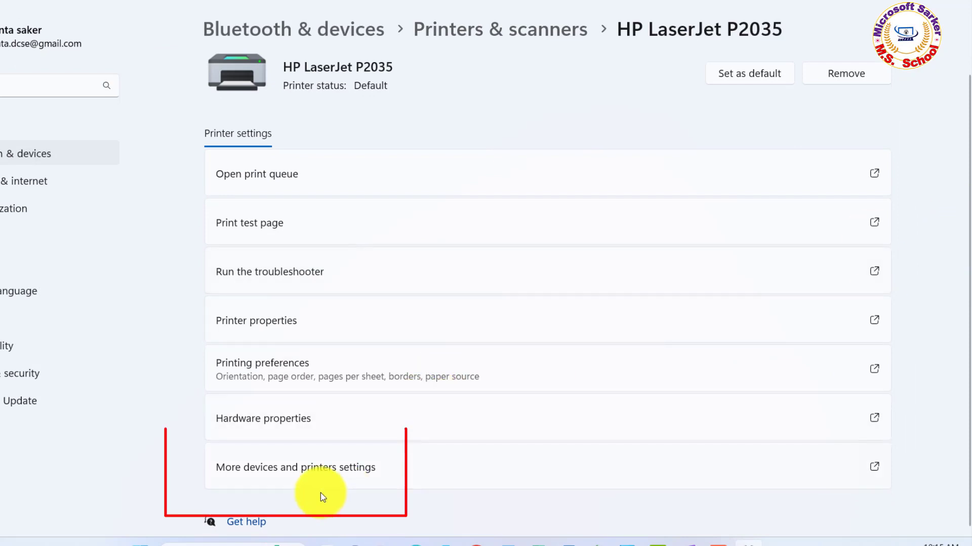
{"action": "left_click", "coordinate": [332, 470]}
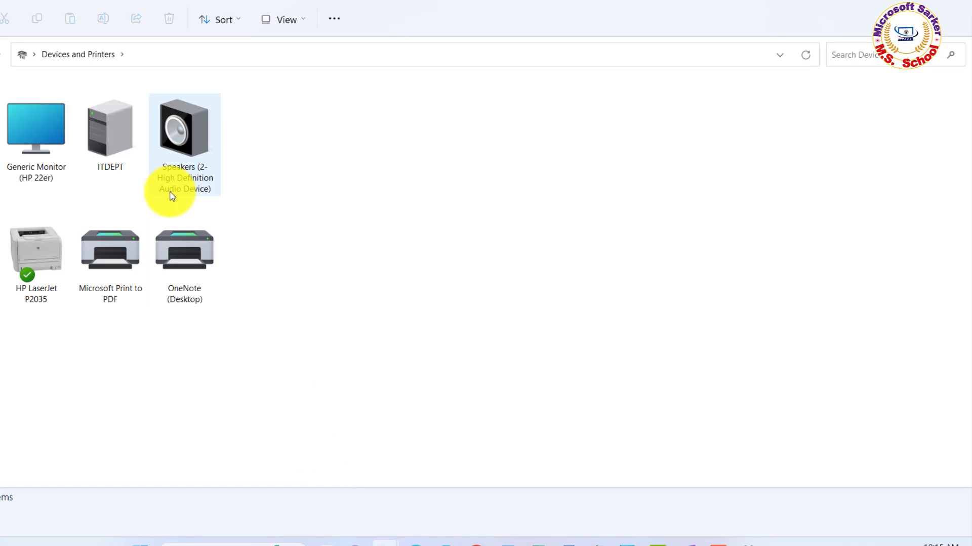
Check the sharing settings in the HP LaserJet P2035's printer properties, accept them and close the open windows.
{"action": "left_click", "coordinate": [39, 271]}
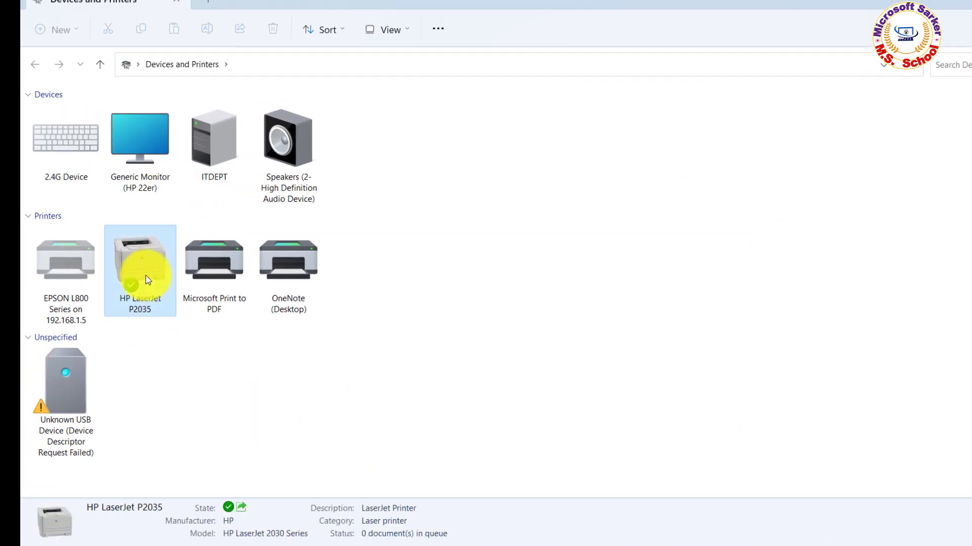
{"action": "right_click", "coordinate": [146, 275]}
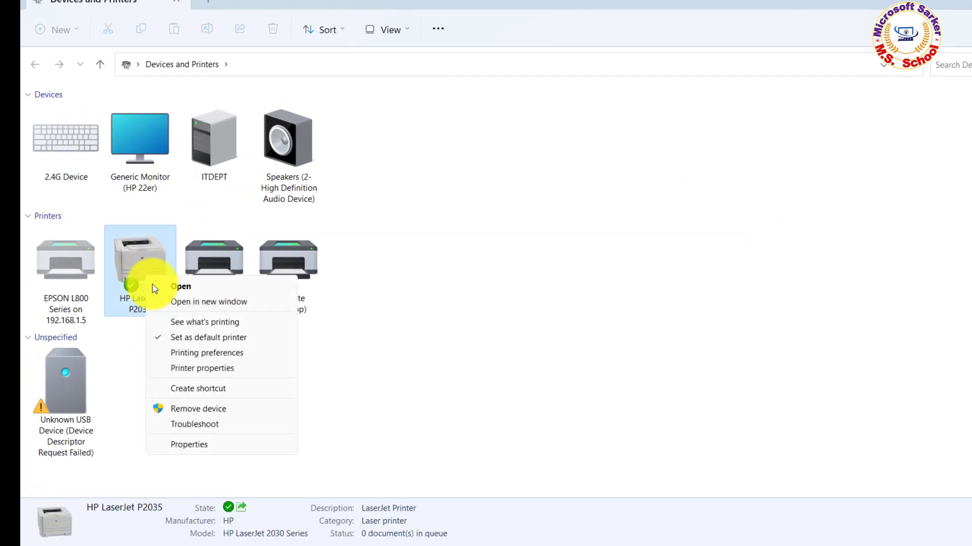
{"action": "left_click", "coordinate": [198, 369]}
{"action": "left_click", "coordinate": [260, 204]}
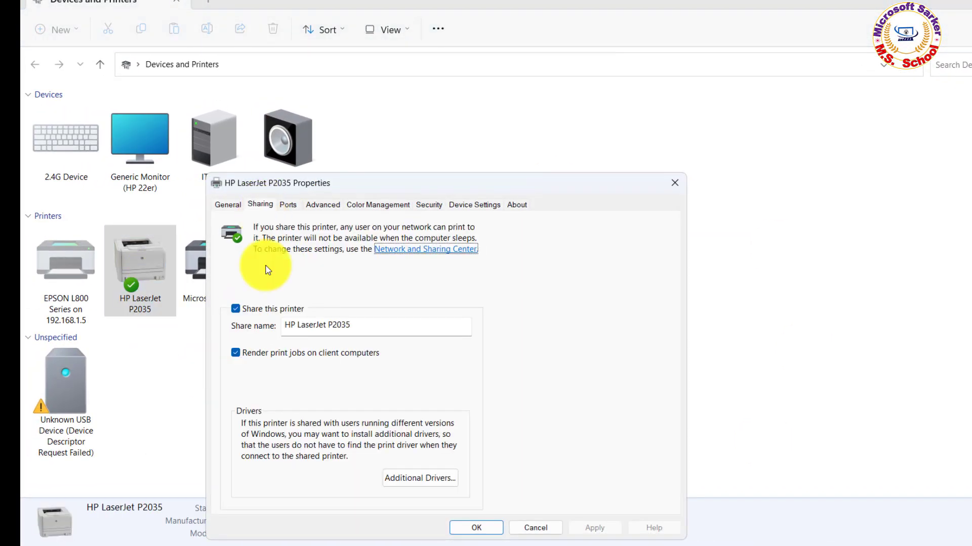
{"action": "left_click", "coordinate": [477, 529]}
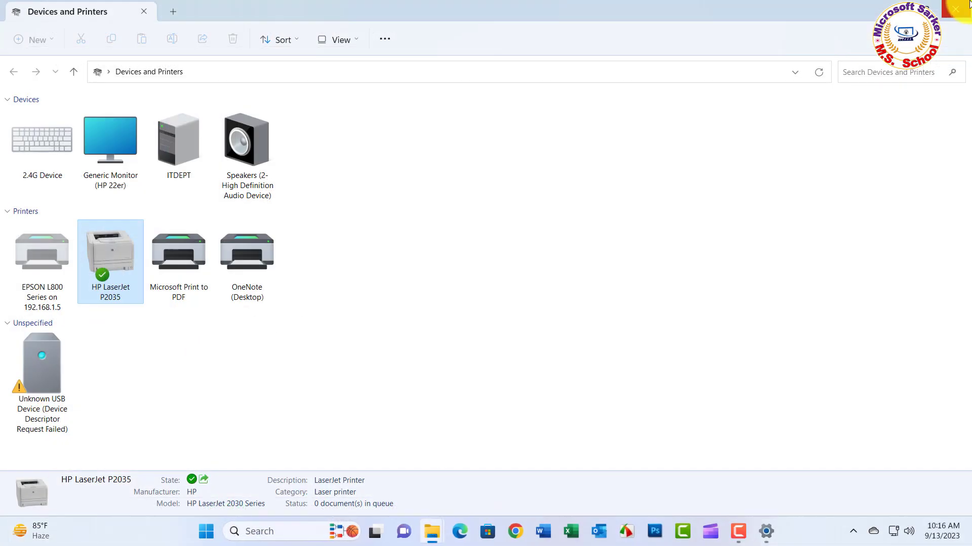
{"action": "left_click", "coordinate": [969, 4]}
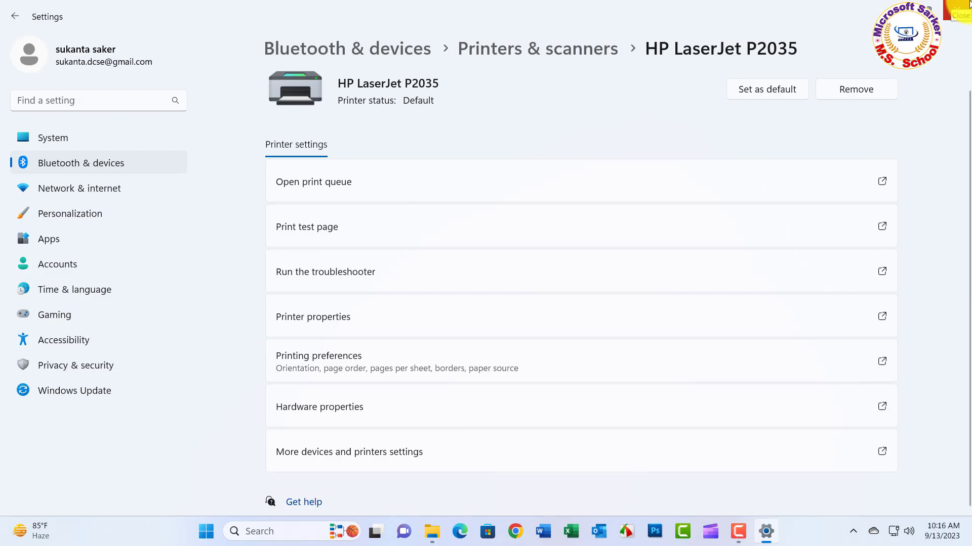
{"action": "left_click", "coordinate": [969, 4]}
{"action": "left_click", "coordinate": [969, 4]}
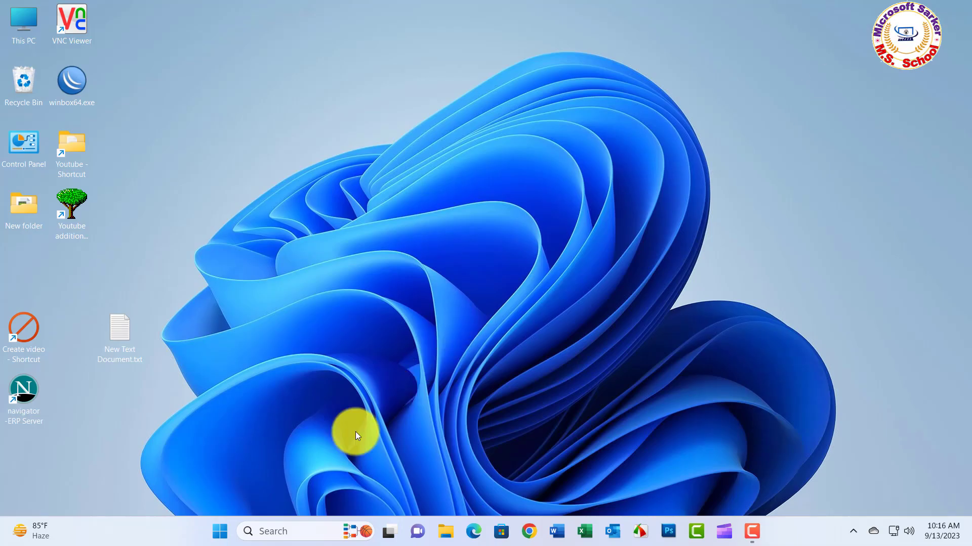
Open Programs and Features in Control Panel and bring up the list for turning Windows features on or off.
{"action": "left_click", "coordinate": [280, 538]}
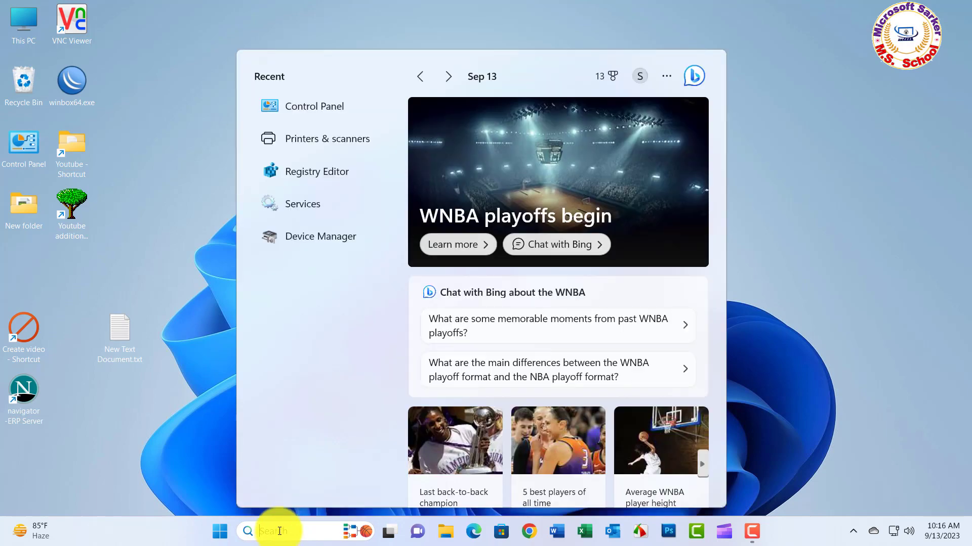
{"action": "type", "text": "con"}
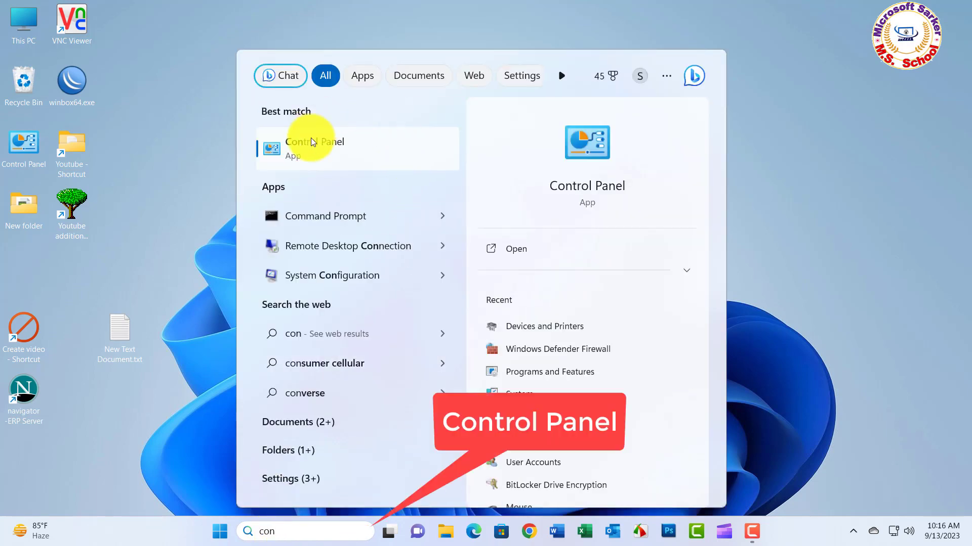
{"action": "left_click", "coordinate": [311, 142]}
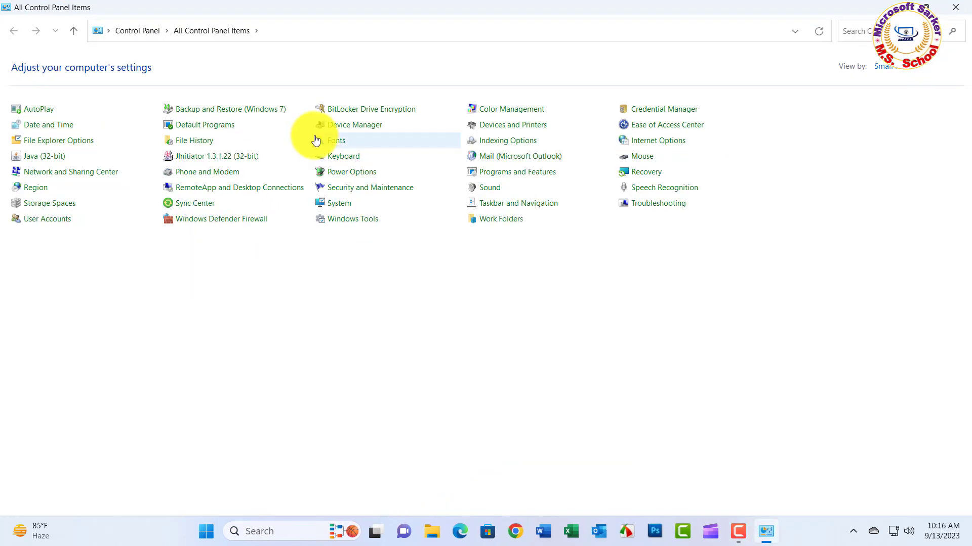
{"action": "left_click", "coordinate": [530, 174]}
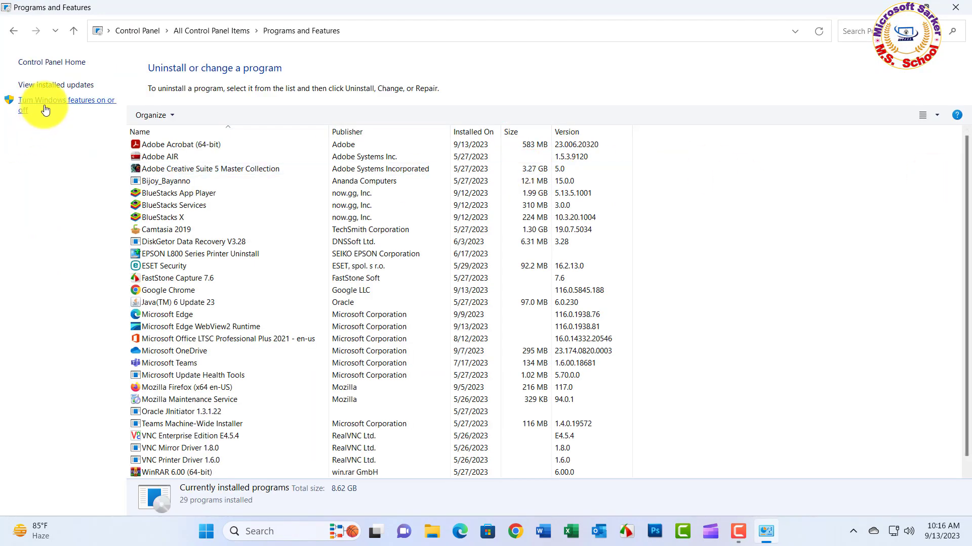
{"action": "left_click", "coordinate": [45, 110]}
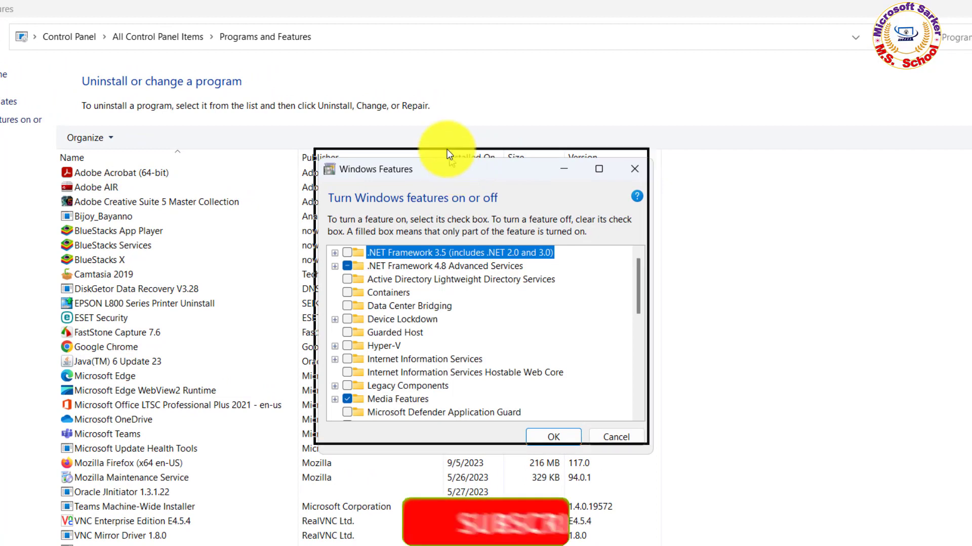
{"action": "left_click_drag", "start_coordinate": [447, 154], "coordinate": [433, 109]}
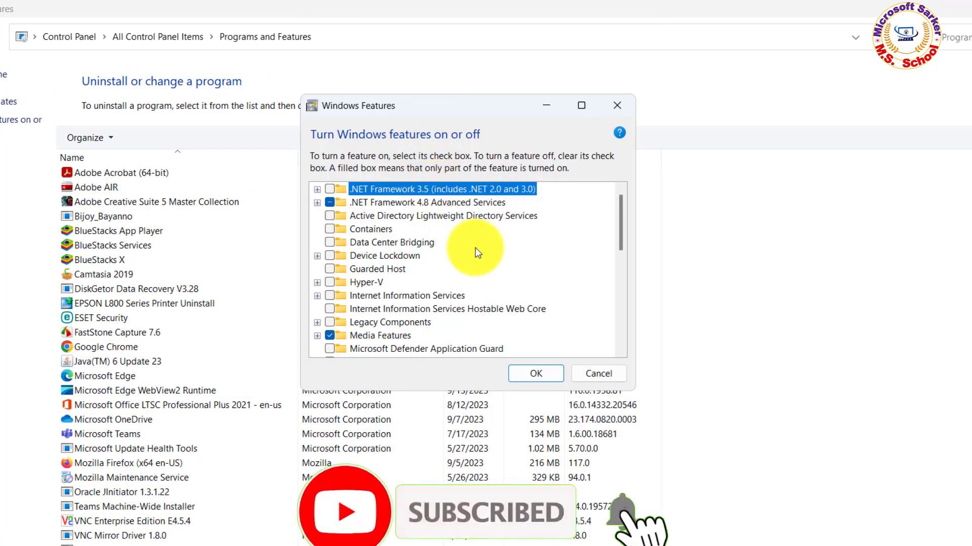
Enable LPD Print Service and LPR Port Monitor under Print and Document Services in Windows Features.
{"action": "scroll", "coordinate": [475, 248], "scroll_direction": "down", "scroll_amount": 1}
{"action": "left_click", "coordinate": [619, 353]}
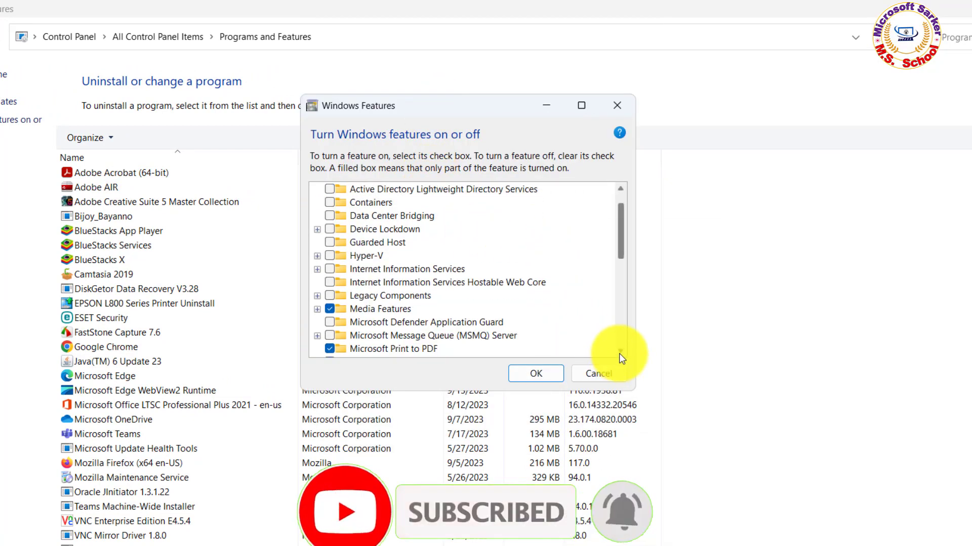
{"action": "left_click", "coordinate": [619, 353]}
{"action": "left_click", "coordinate": [620, 352]}
{"action": "left_click", "coordinate": [619, 353]}
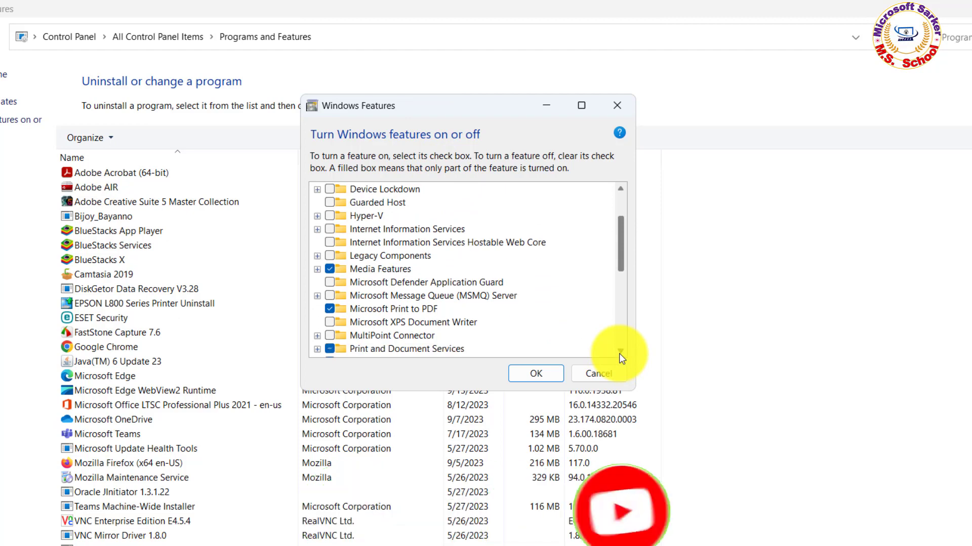
{"action": "left_click", "coordinate": [618, 353]}
{"action": "left_click", "coordinate": [318, 339]}
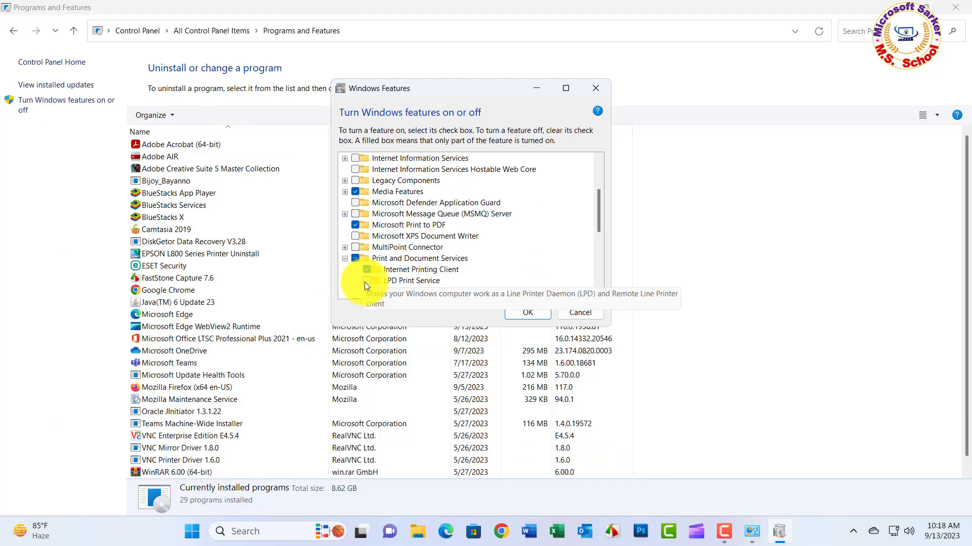
{"action": "left_click", "coordinate": [365, 281]}
{"action": "left_click", "coordinate": [366, 293]}
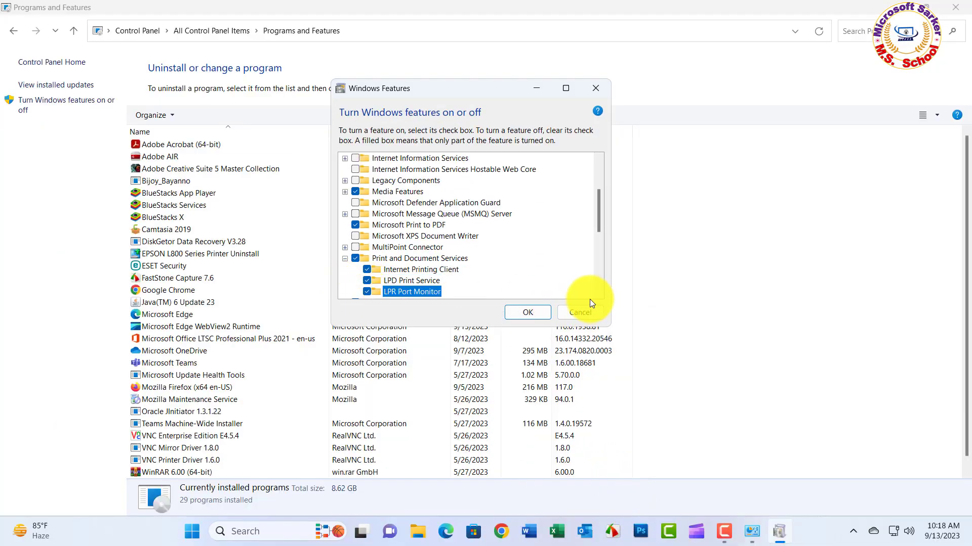
Apply the Windows feature changes and close the Windows Features and Programs and Features windows.
{"action": "scroll", "coordinate": [503, 268], "scroll_direction": "down", "scroll_amount": 1}
{"action": "left_click", "coordinate": [521, 314]}
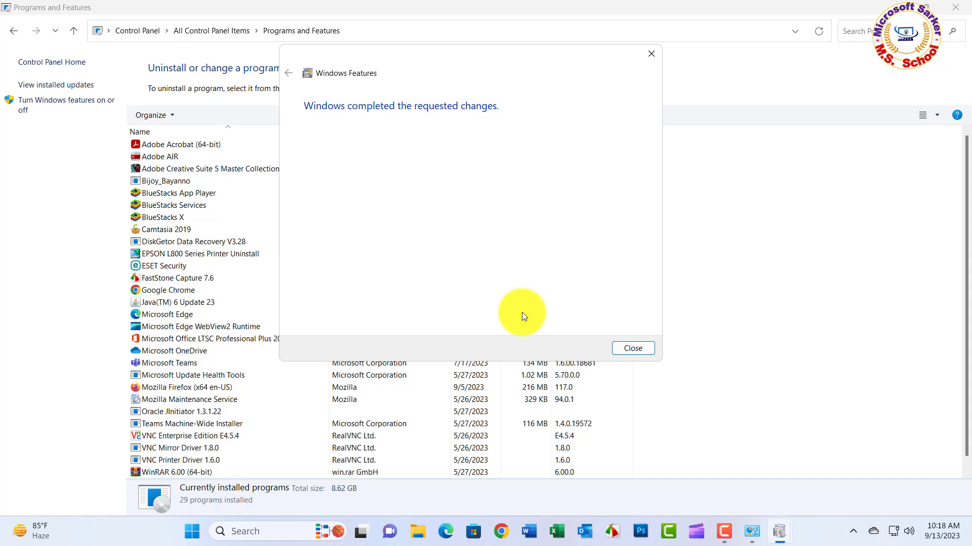
{"action": "left_click", "coordinate": [626, 349]}
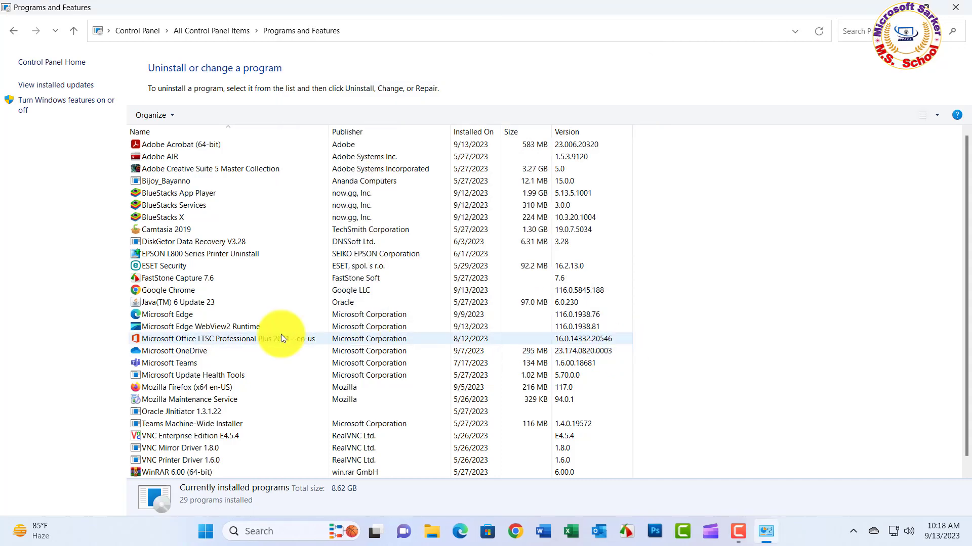
{"action": "left_click", "coordinate": [962, 6]}
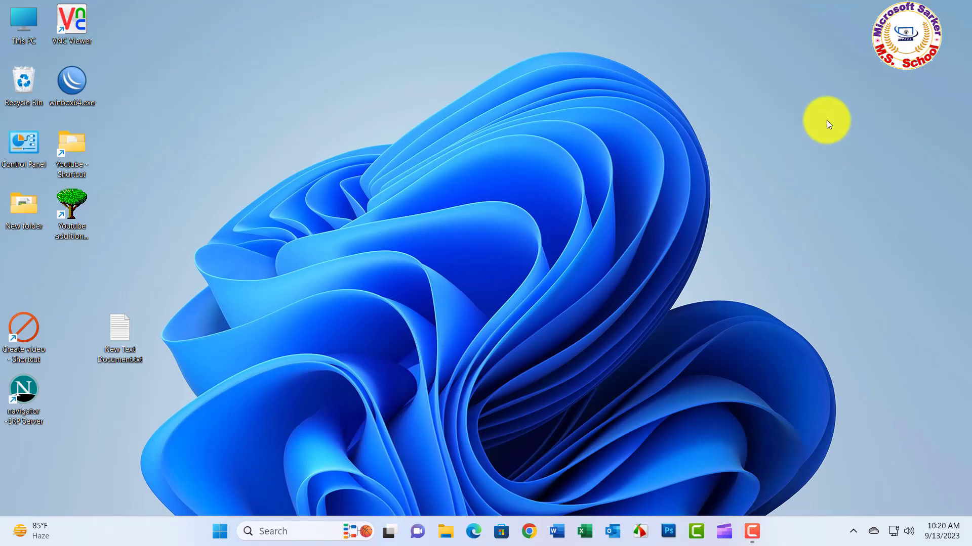
Search Windows for the local group policy and open the Local Group Policy Editor.
{"action": "left_click", "coordinate": [310, 529]}
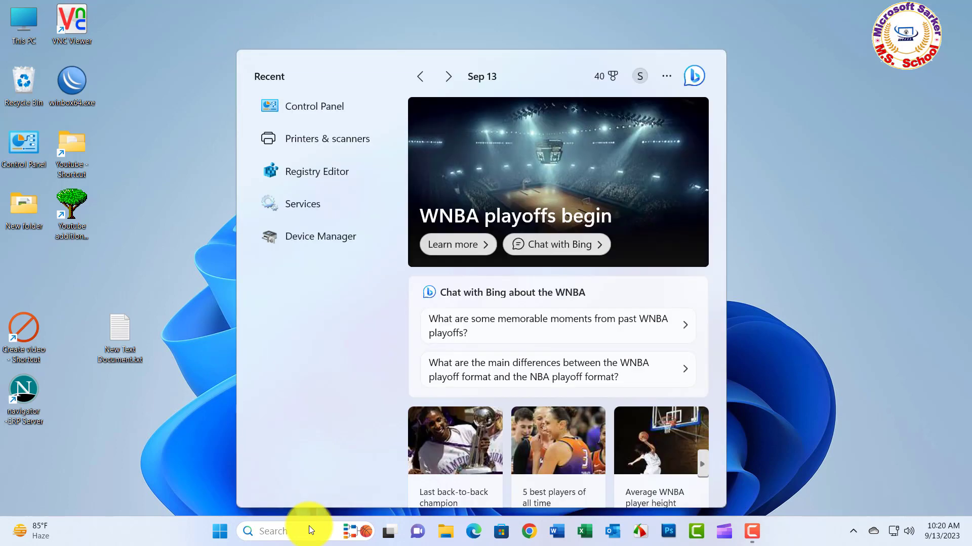
{"action": "type", "text": "local grou"}
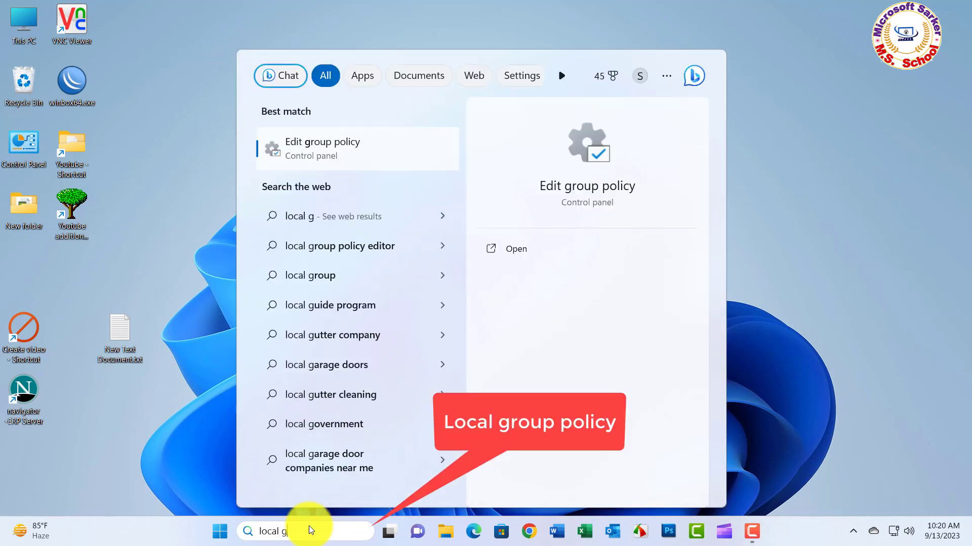
{"action": "left_click", "coordinate": [307, 151]}
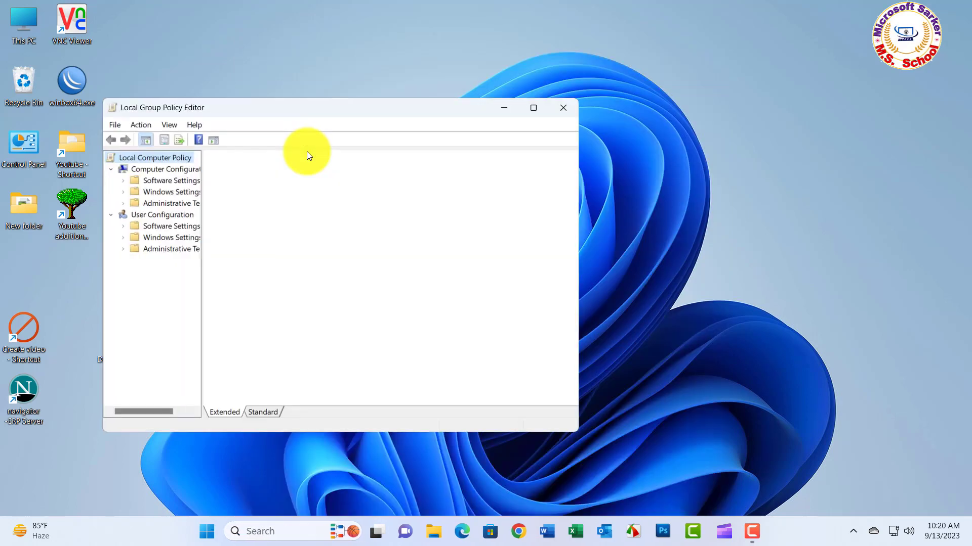
Move the Local Group Policy Editor toward the middle of the screen and widen its policy tree pane to show full folder names.
{"action": "left_click_drag", "start_coordinate": [268, 111], "coordinate": [275, 109]}
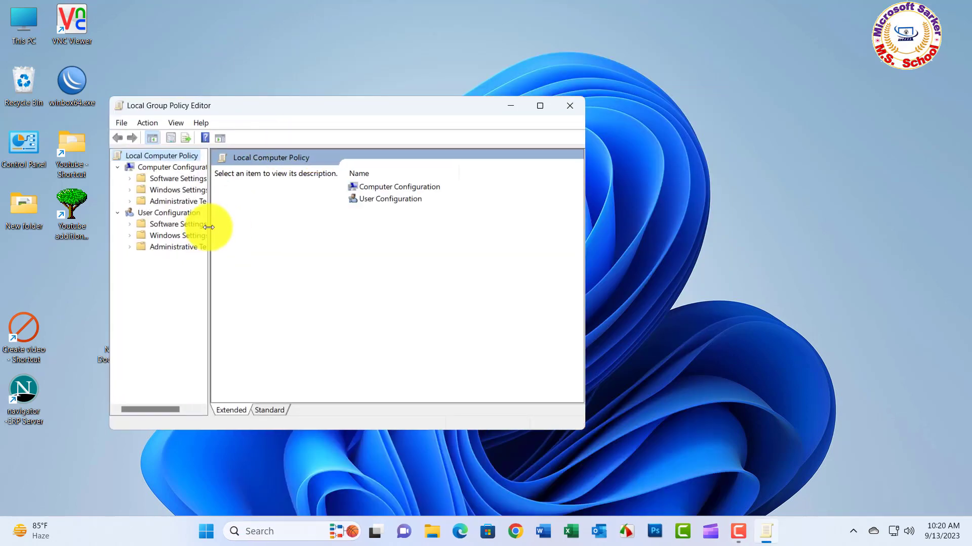
{"action": "left_click_drag", "start_coordinate": [208, 225], "coordinate": [233, 225]}
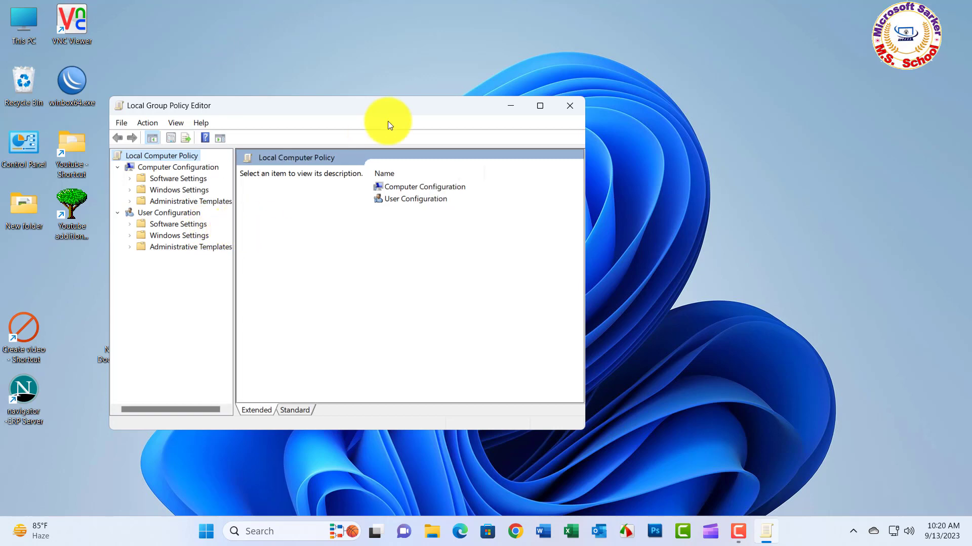
{"action": "left_click_drag", "start_coordinate": [388, 108], "coordinate": [501, 109]}
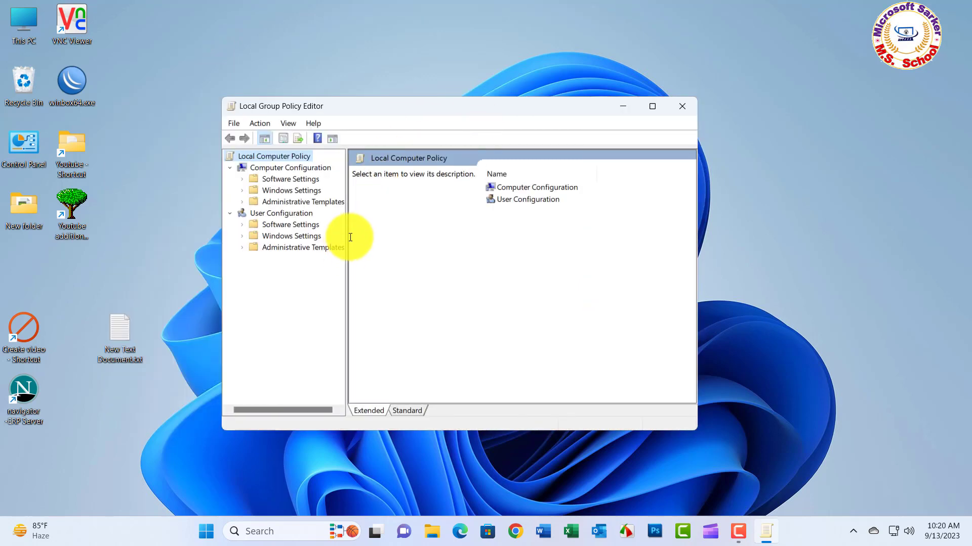
{"action": "left_click_drag", "start_coordinate": [347, 236], "coordinate": [383, 233]}
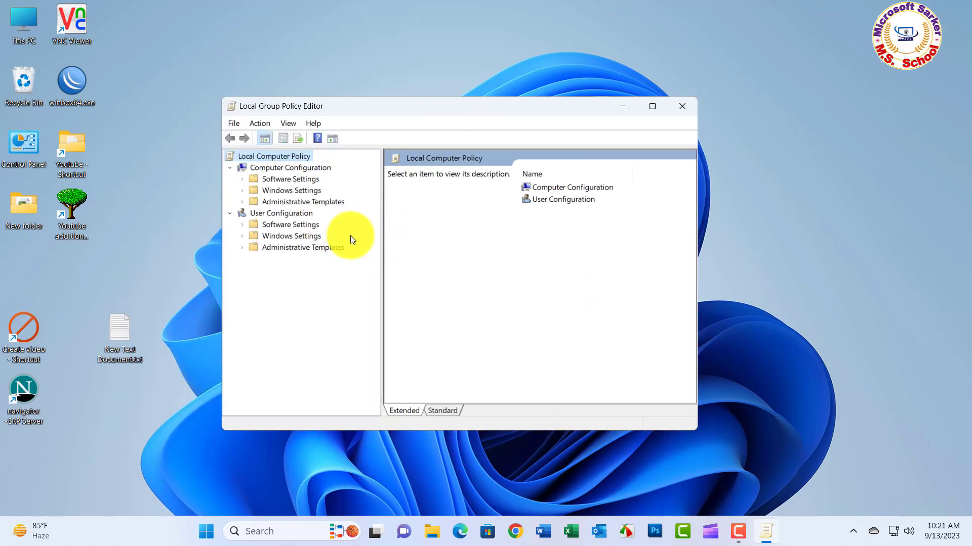
Open the Configure RPC connection settings policy in the Printers folder of Computer Configuration's Administrative Templates.
{"action": "left_click", "coordinate": [243, 203]}
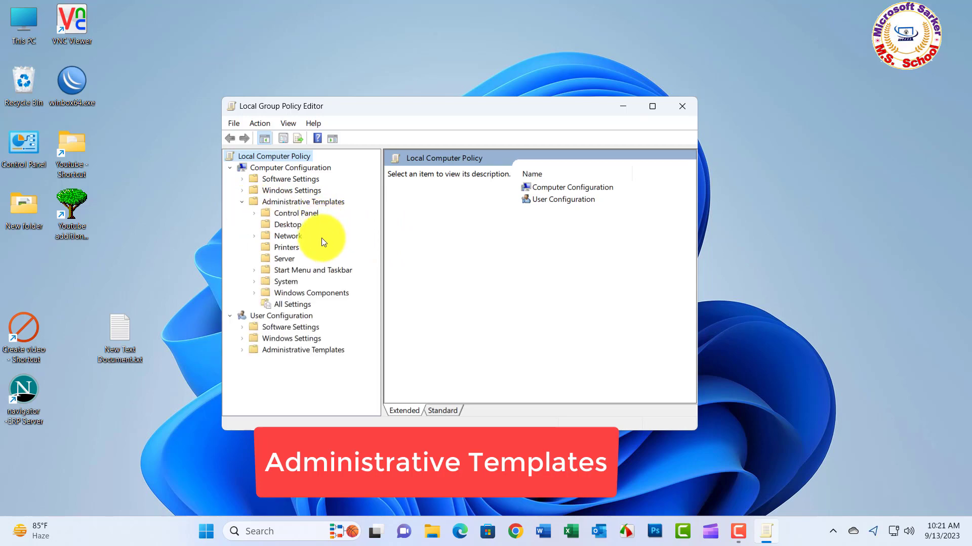
{"action": "left_click", "coordinate": [271, 248]}
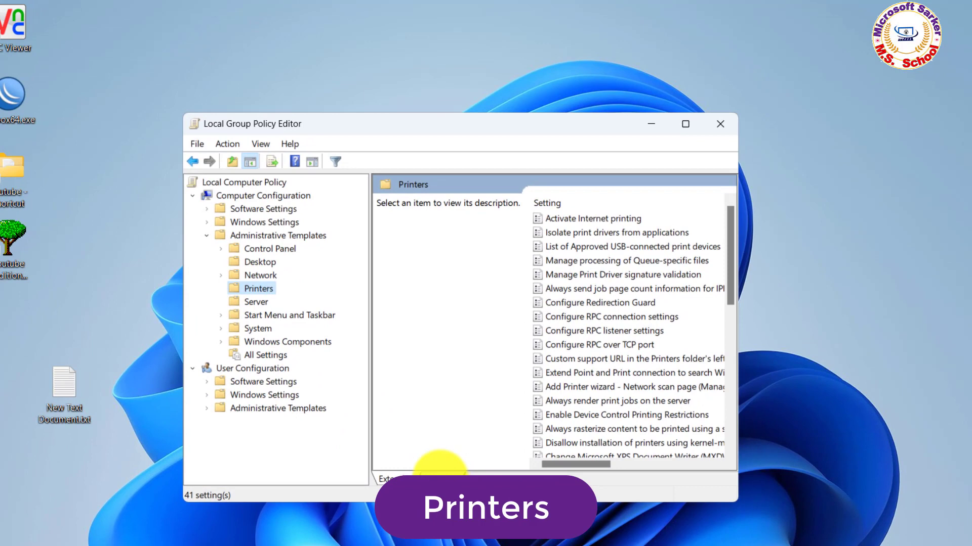
{"action": "left_click", "coordinate": [570, 317]}
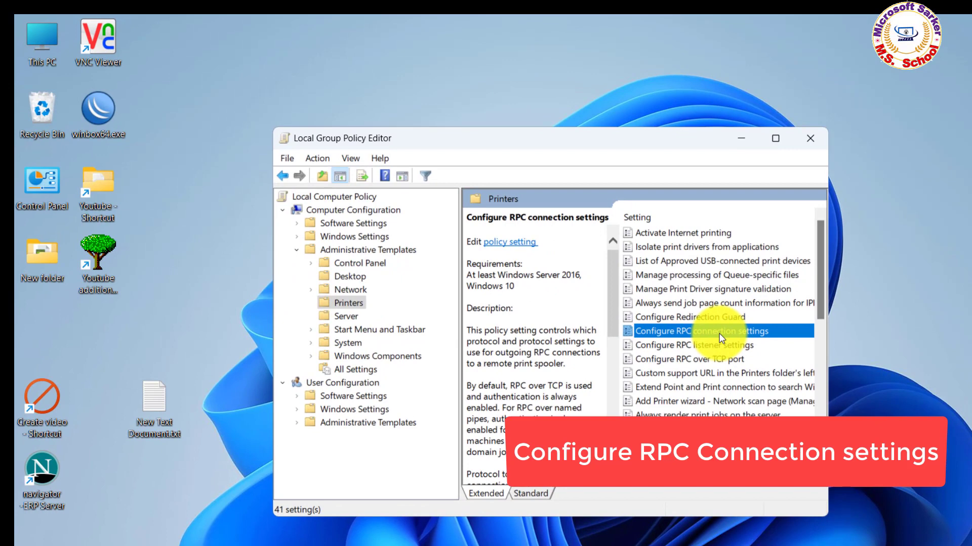
{"action": "double_click", "coordinate": [721, 335]}
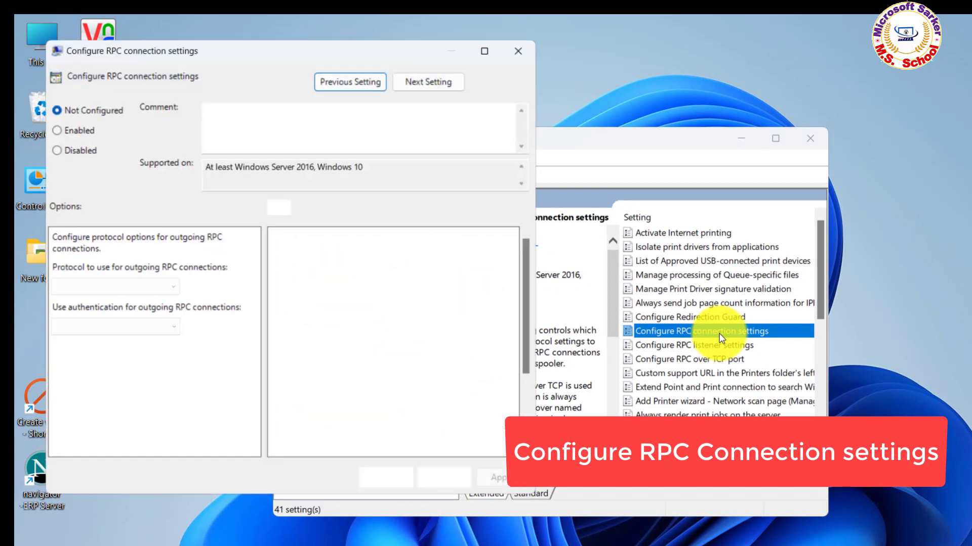
Enable the RPC connection settings policy with RPC over named pipes as the outgoing protocol, and apply it.
{"action": "left_click", "coordinate": [53, 129]}
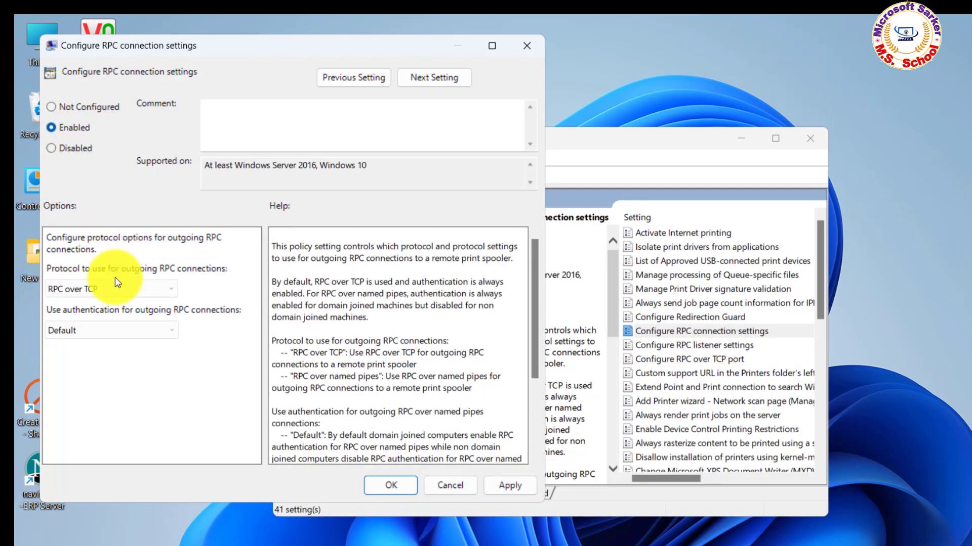
{"action": "left_click", "coordinate": [153, 291]}
{"action": "left_click", "coordinate": [132, 317]}
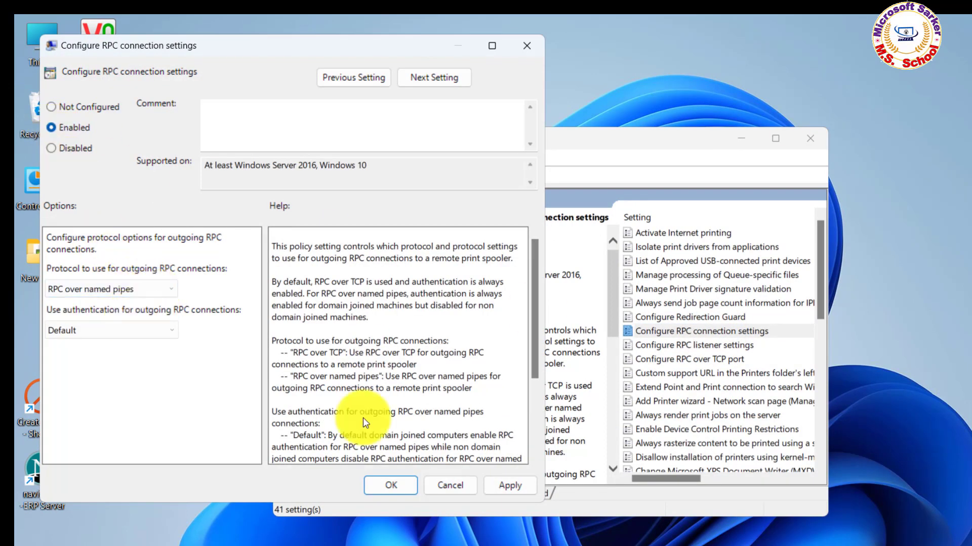
{"action": "left_click", "coordinate": [501, 486]}
{"action": "left_click", "coordinate": [386, 483]}
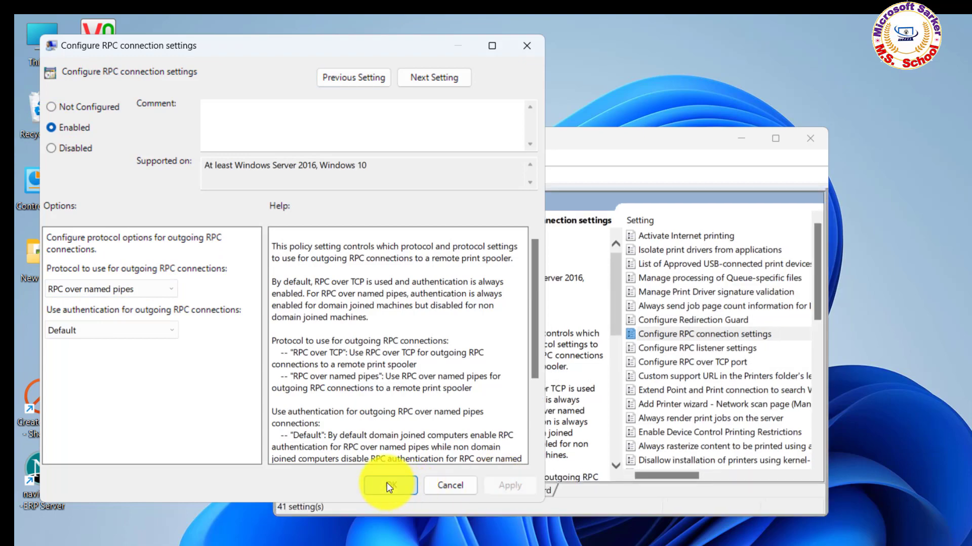
Enable the Configure RPC listener settings policy, allowing RPC over named pipes and TCP for incoming connections.
{"action": "double_click", "coordinate": [684, 348]}
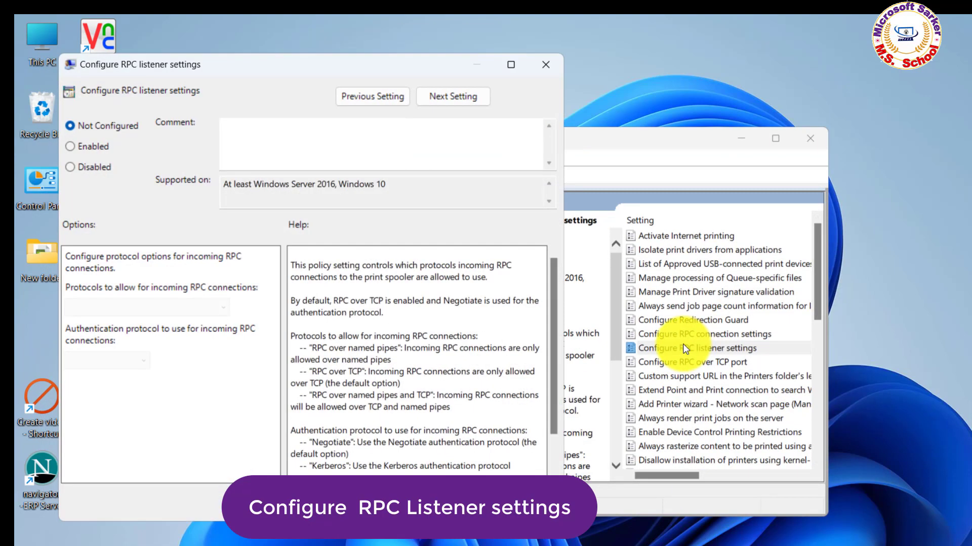
{"action": "left_click", "coordinate": [97, 146]}
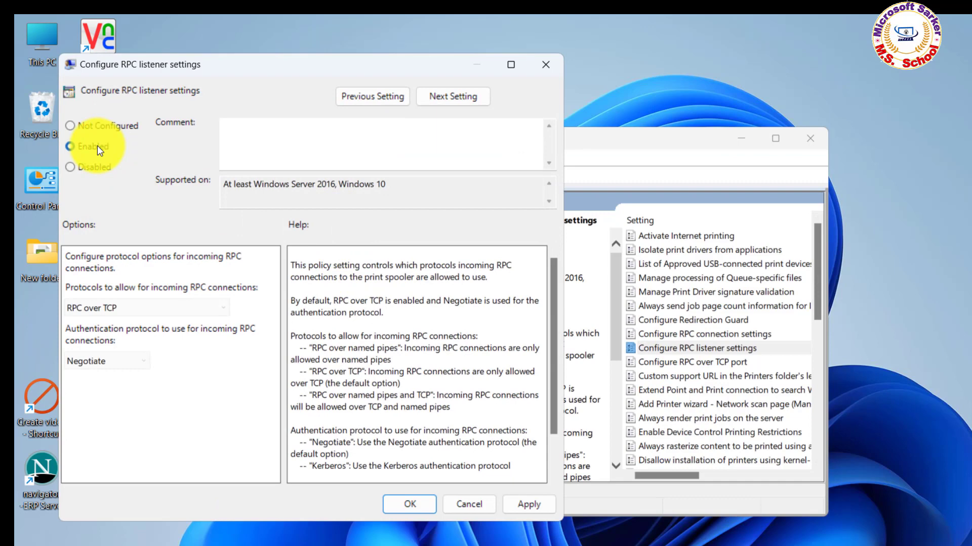
{"action": "left_click", "coordinate": [146, 309]}
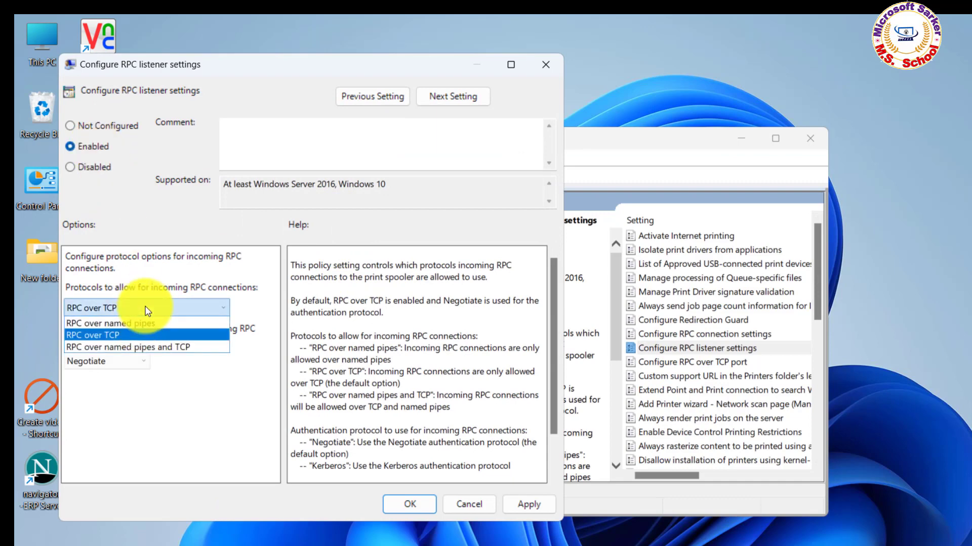
{"action": "left_click", "coordinate": [149, 348]}
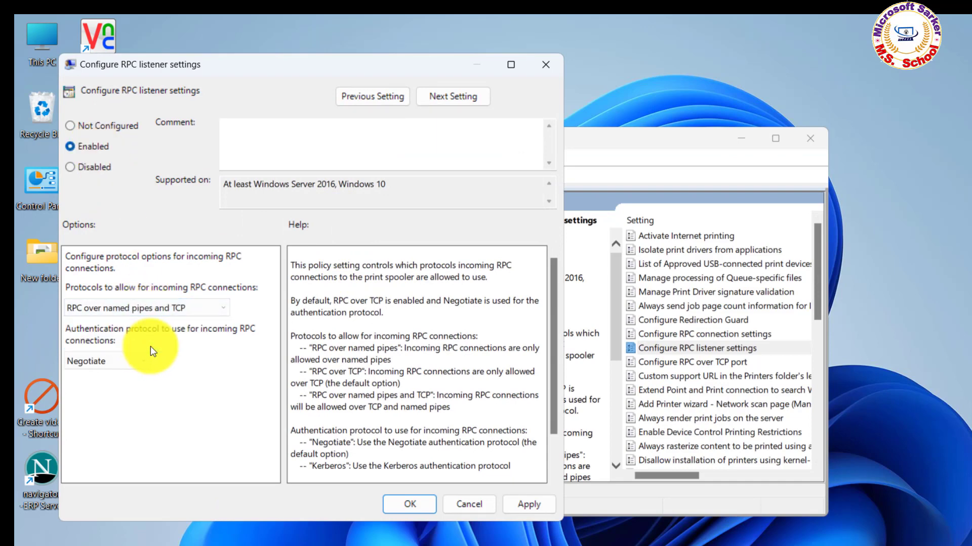
{"action": "left_click", "coordinate": [409, 506]}
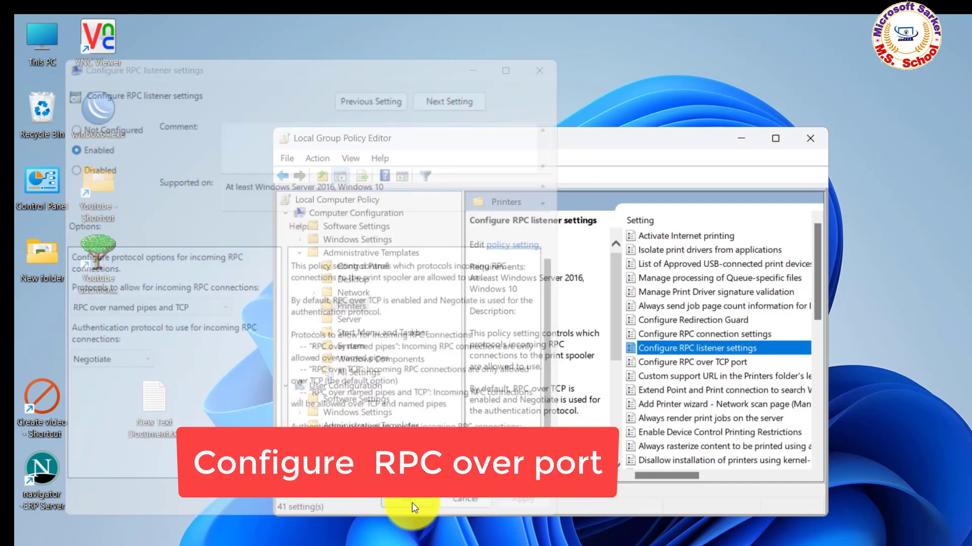
Enable the Configure RPC over TCP port policy, apply it, and close the Local Group Policy Editor.
{"action": "double_click", "coordinate": [663, 362]}
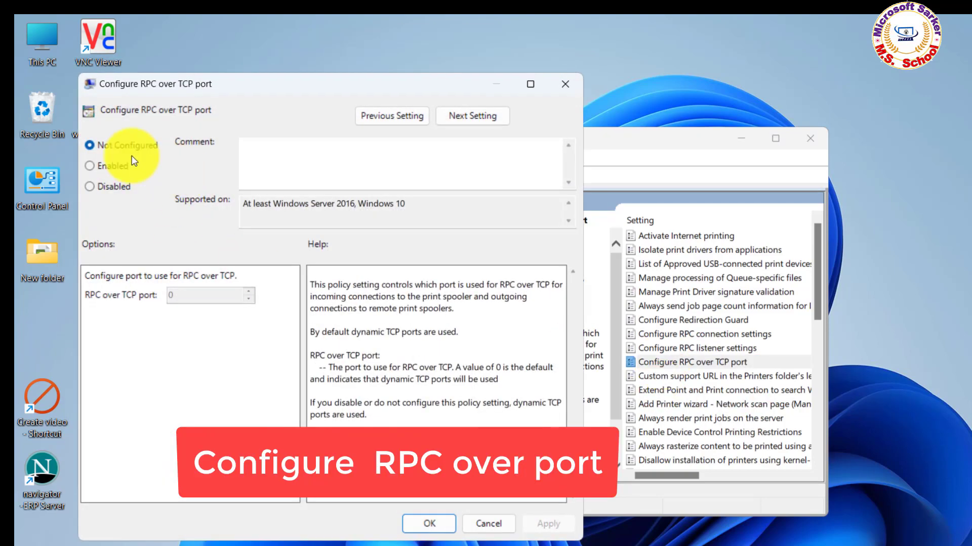
{"action": "left_click", "coordinate": [90, 166]}
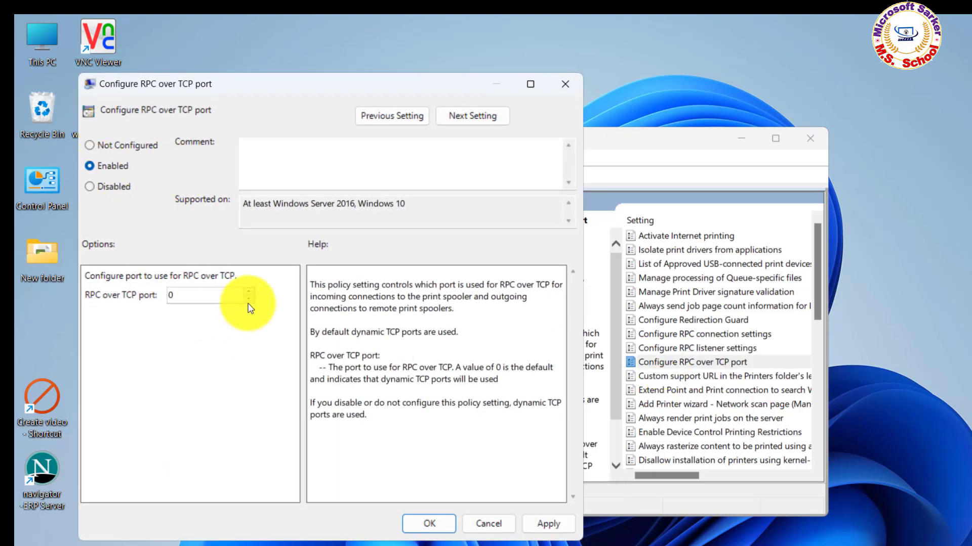
{"action": "left_click", "coordinate": [554, 525]}
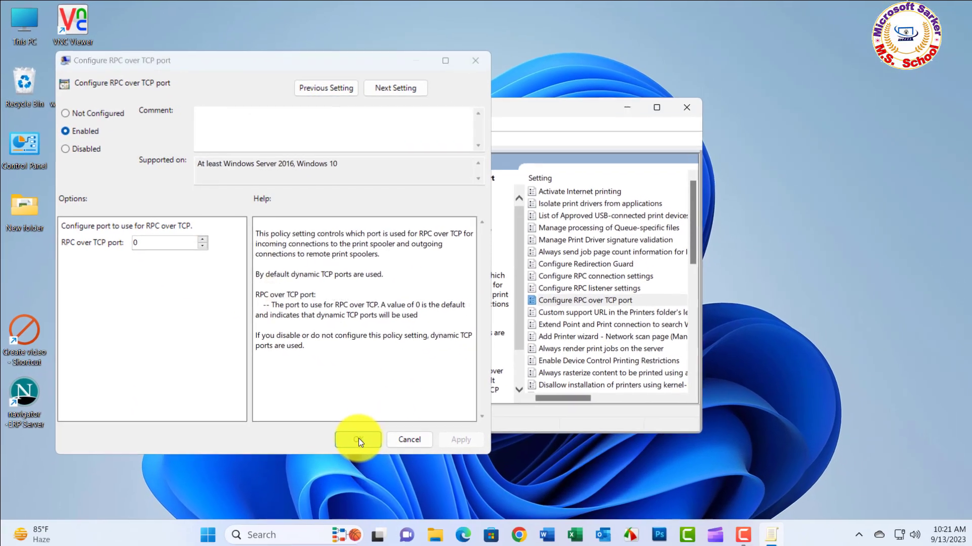
{"action": "left_click", "coordinate": [410, 501]}
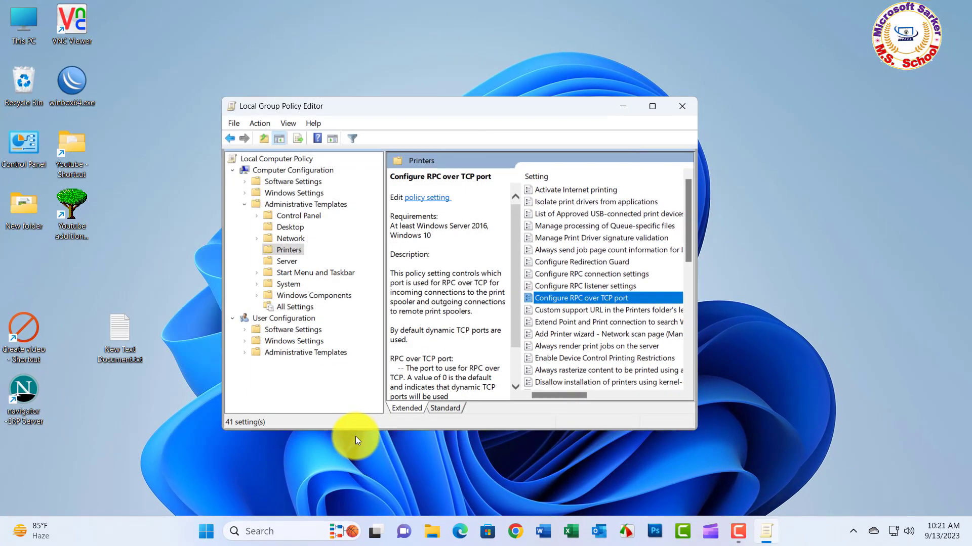
{"action": "left_click", "coordinate": [680, 108]}
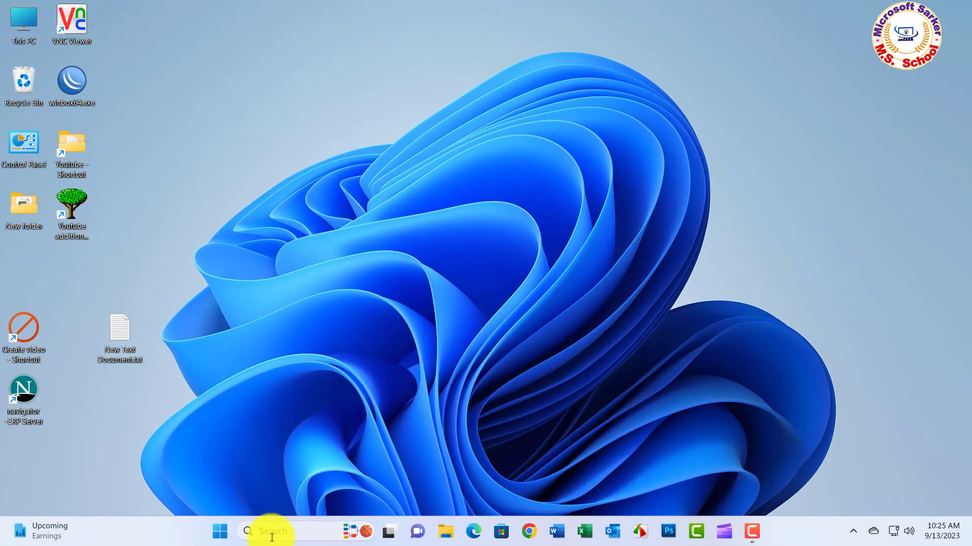
Search Windows for Registry Editor and open it.
{"action": "left_click", "coordinate": [278, 529]}
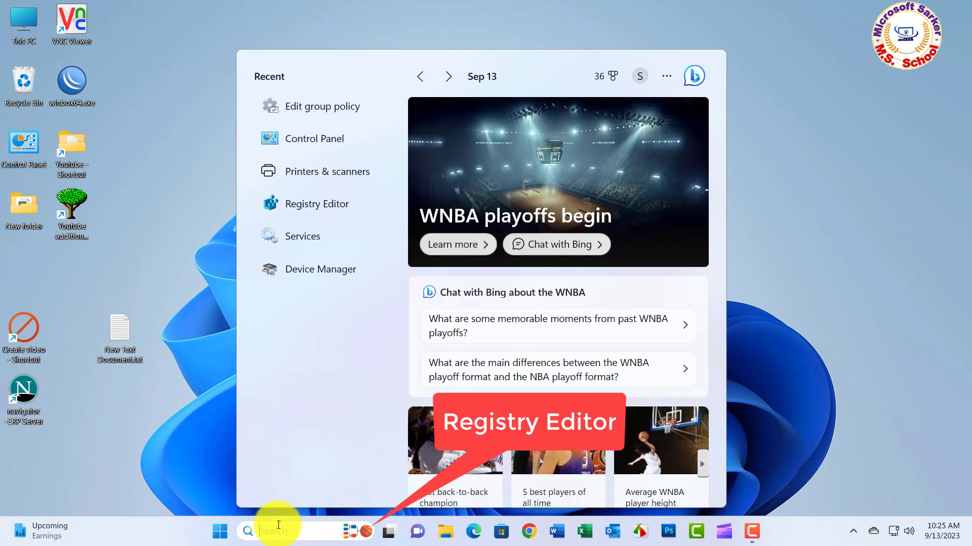
{"action": "type", "text": "ge"}
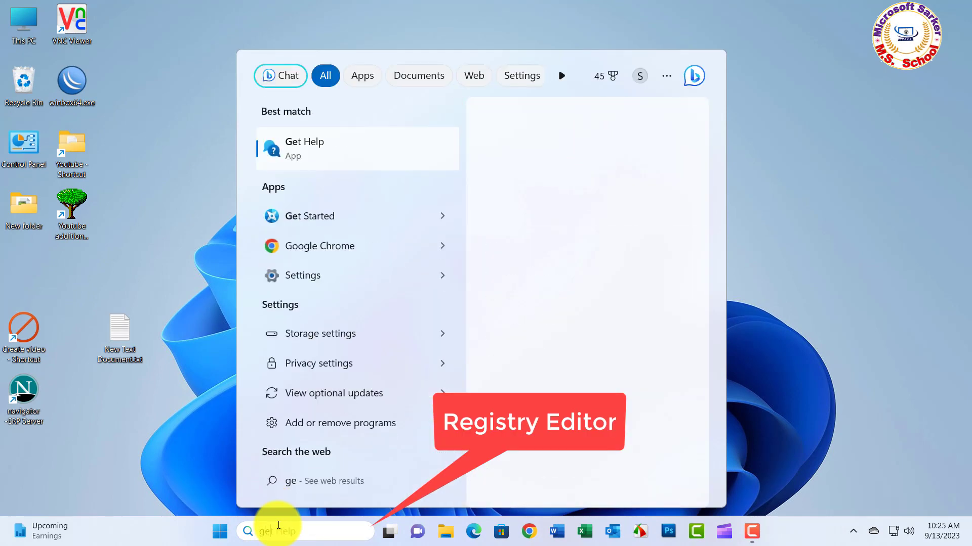
{"action": "type", "text": "registry Editor"}
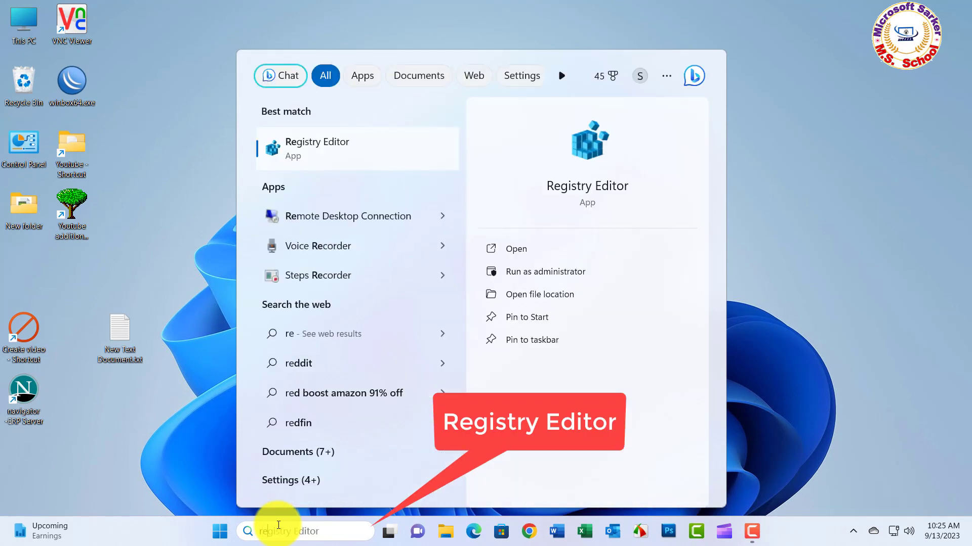
{"action": "right_click", "coordinate": [325, 152]}
{"action": "left_click", "coordinate": [396, 162]}
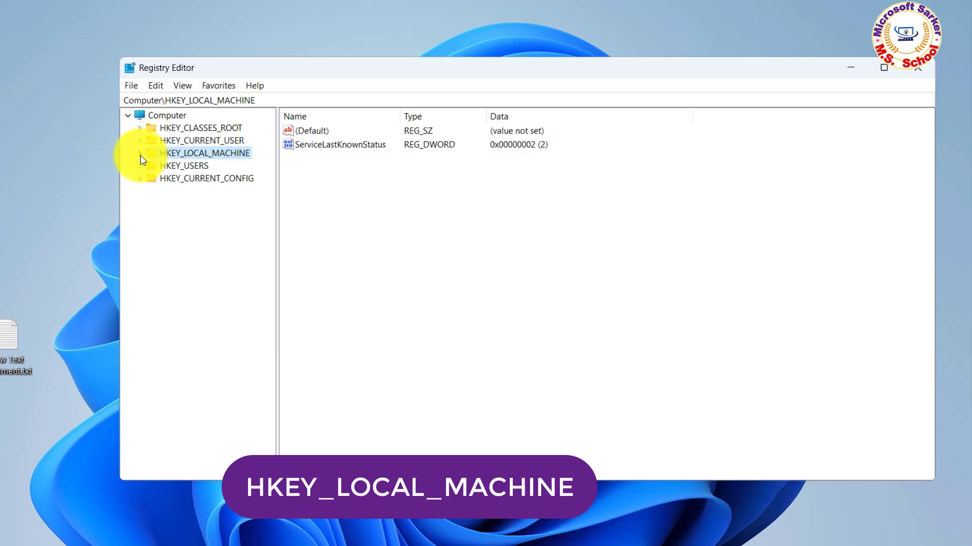
Open the registry key HKEY_LOCAL_MACHINE\SOFTWARE\Policies\Microsoft\Windows NT\Printers\RPC.
{"action": "left_click", "coordinate": [140, 154]}
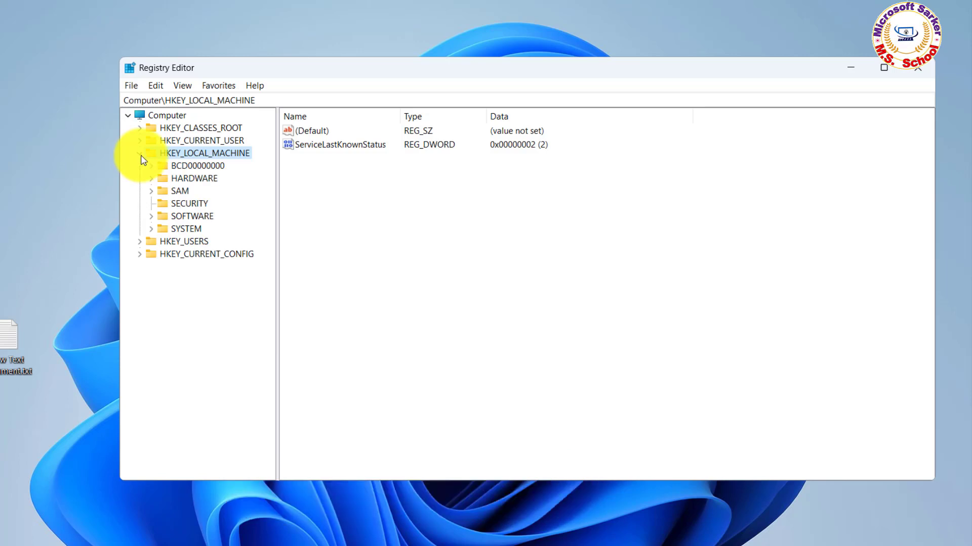
{"action": "left_click", "coordinate": [151, 218]}
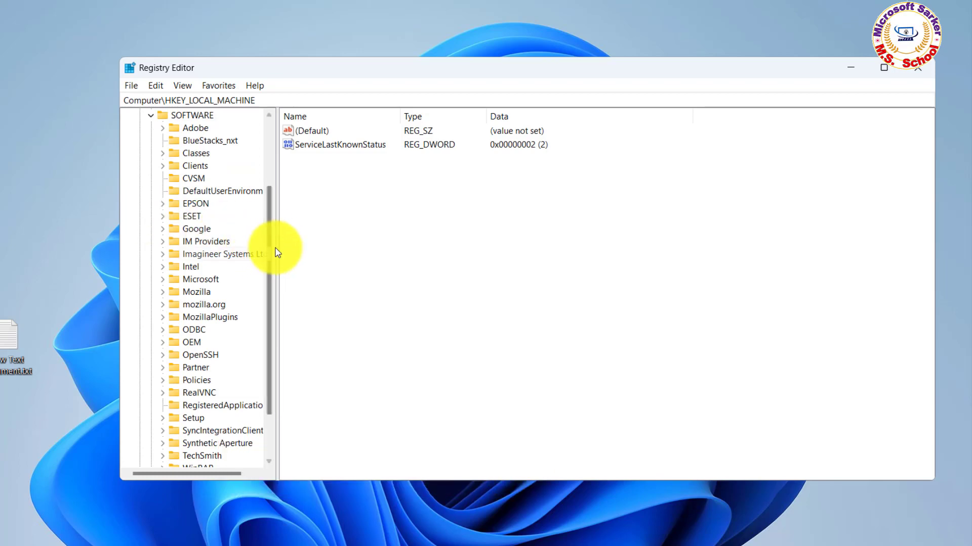
{"action": "scroll", "coordinate": [271, 248], "scroll_direction": "down", "scroll_amount": 2}
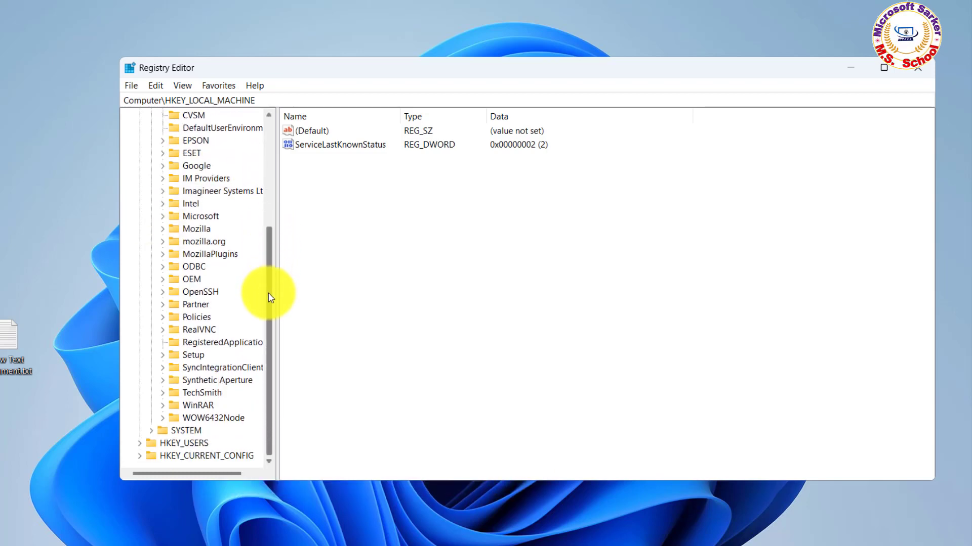
{"action": "left_click", "coordinate": [163, 319]}
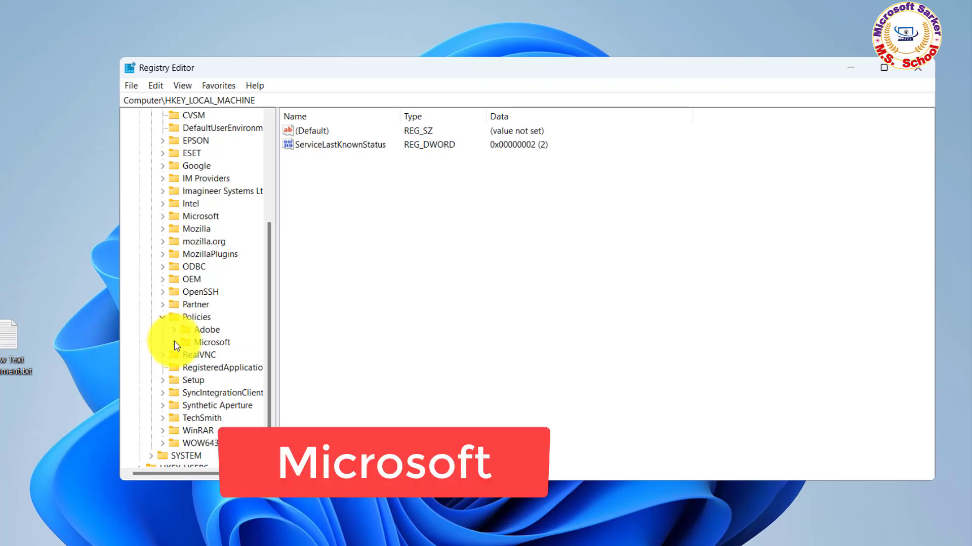
{"action": "left_click", "coordinate": [175, 343]}
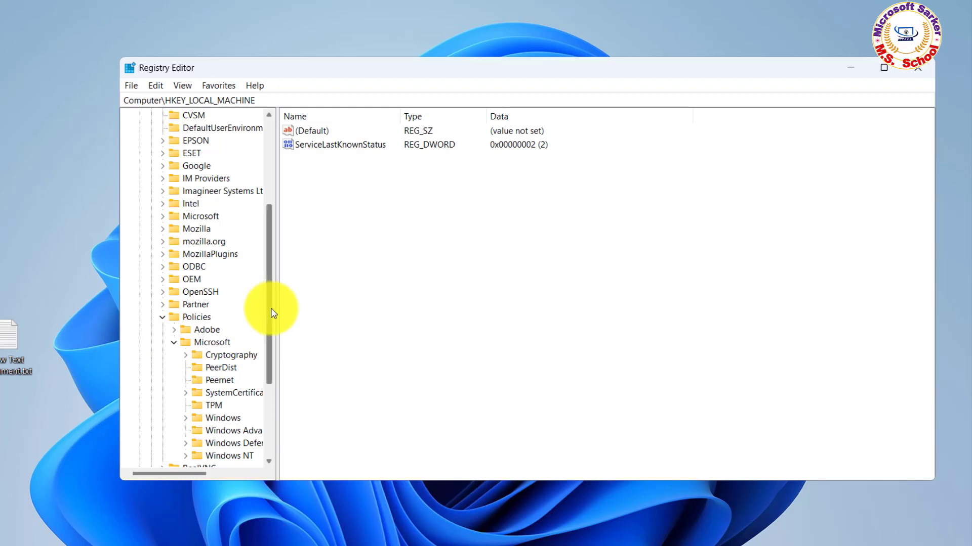
{"action": "left_click_drag", "start_coordinate": [272, 309], "coordinate": [269, 347]}
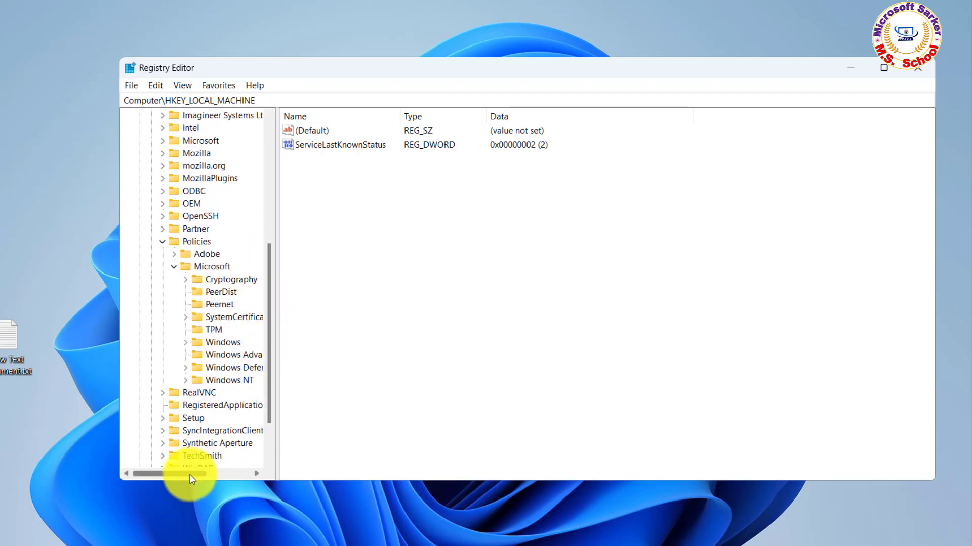
{"action": "left_click_drag", "start_coordinate": [190, 475], "coordinate": [208, 474]}
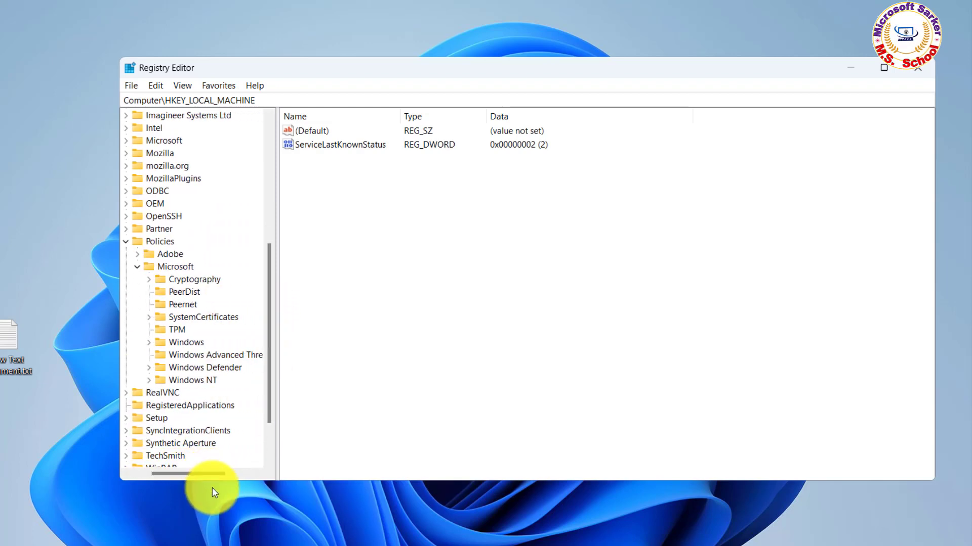
{"action": "left_click", "coordinate": [149, 380]}
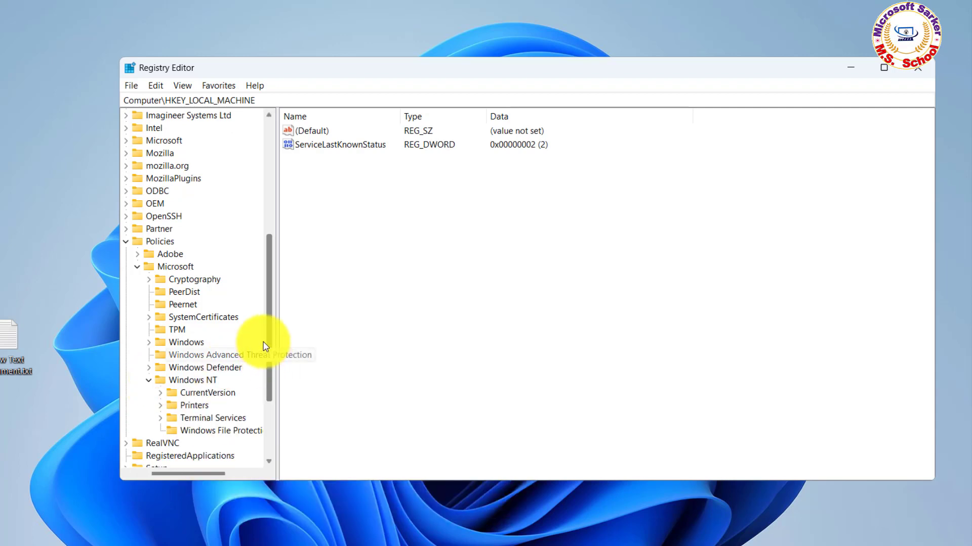
{"action": "left_click_drag", "start_coordinate": [269, 340], "coordinate": [271, 371]}
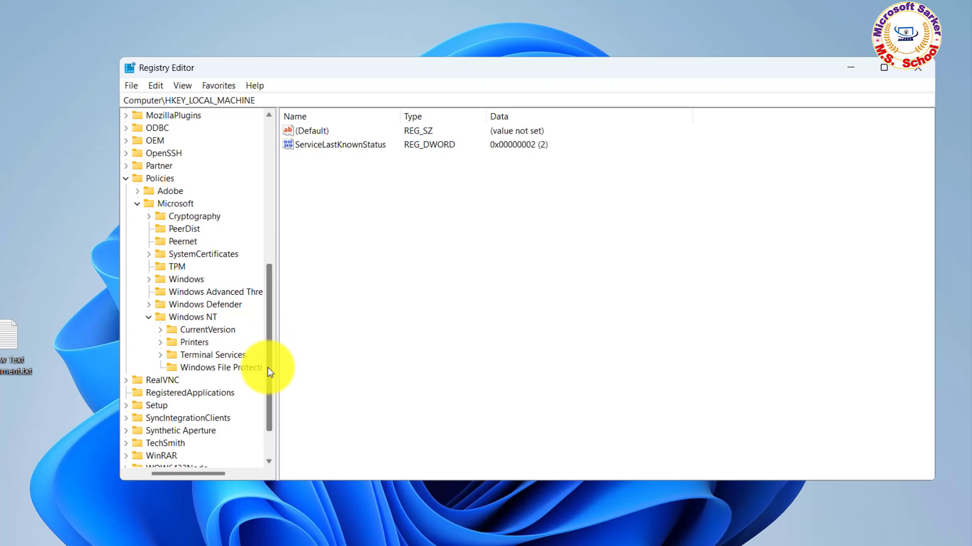
{"action": "left_click", "coordinate": [160, 343]}
{"action": "left_click", "coordinate": [199, 356]}
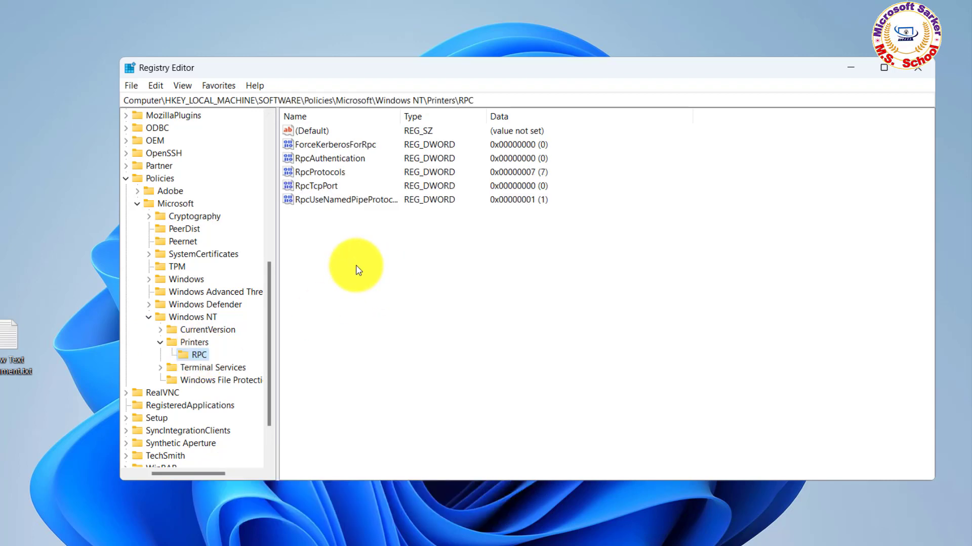
Create a new DWORD value named RpcOverTcp in the Printers RPC registry key.
{"action": "right_click", "coordinate": [347, 249]}
{"action": "mouse_move", "coordinate": [386, 254]}
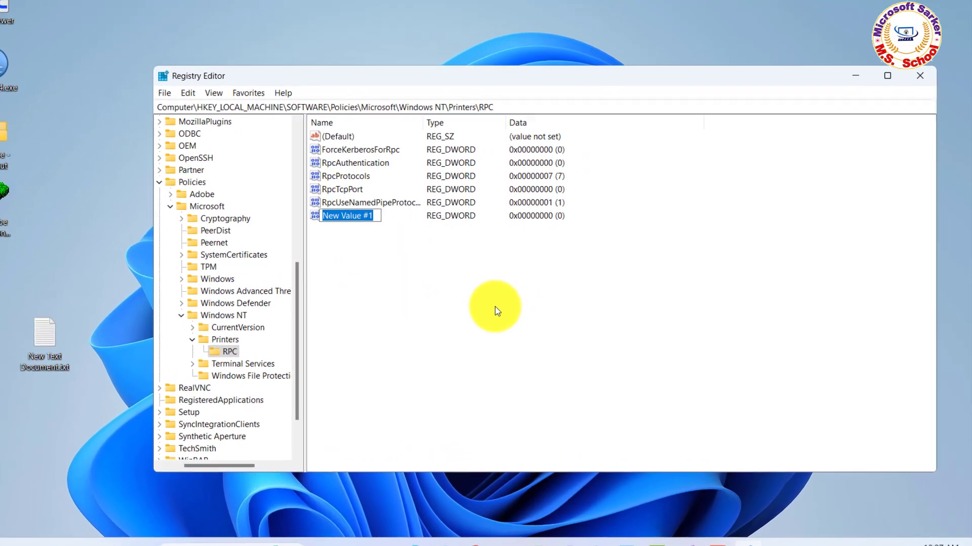
{"action": "type", "text": "Rpc"}
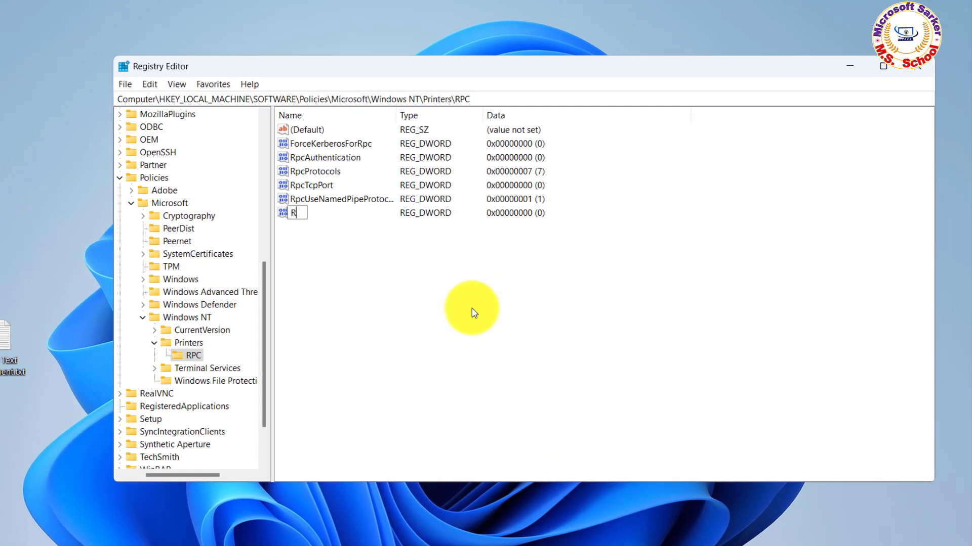
{"action": "type", "text": "Over"}
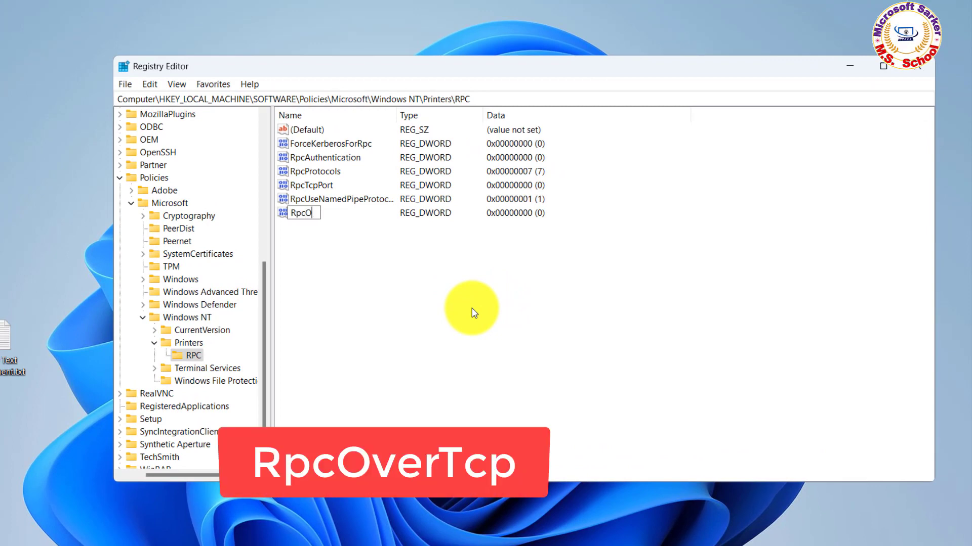
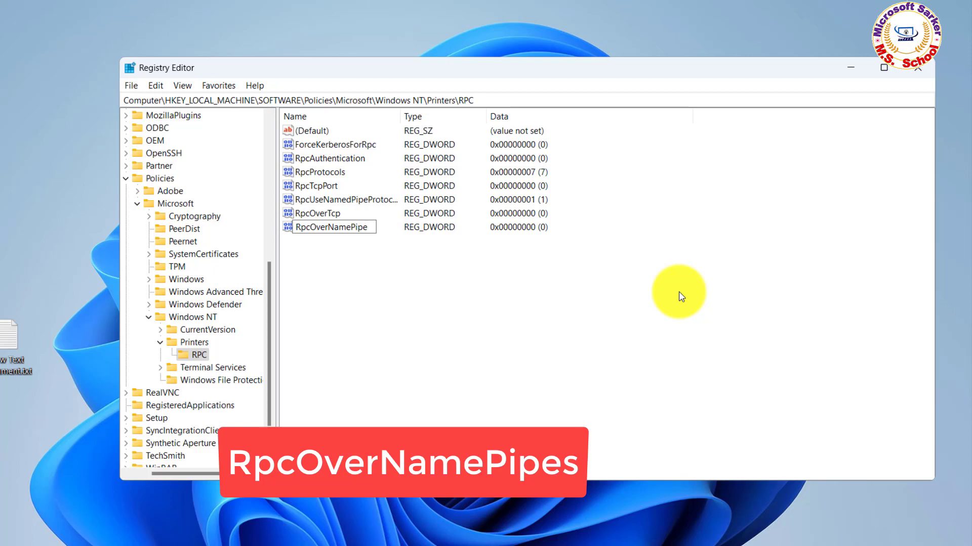
Name the new DWORD value RpcOverNamePipes, set its value data to 1 in hexadecimal, and close the Registry Editor.
{"action": "type", "text": "s"}
{"action": "key", "text": "Return"}
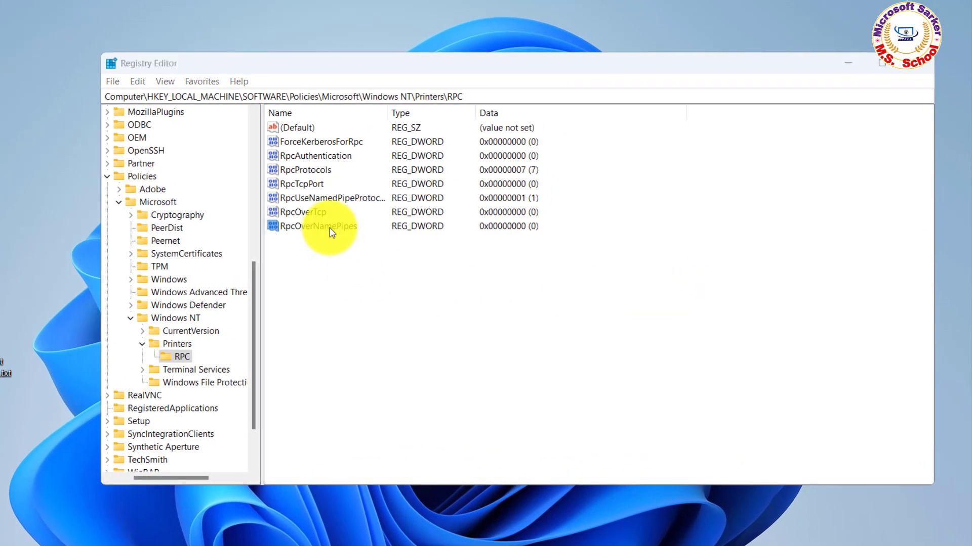
{"action": "double_click", "coordinate": [329, 228]}
{"action": "type", "text": "1"}
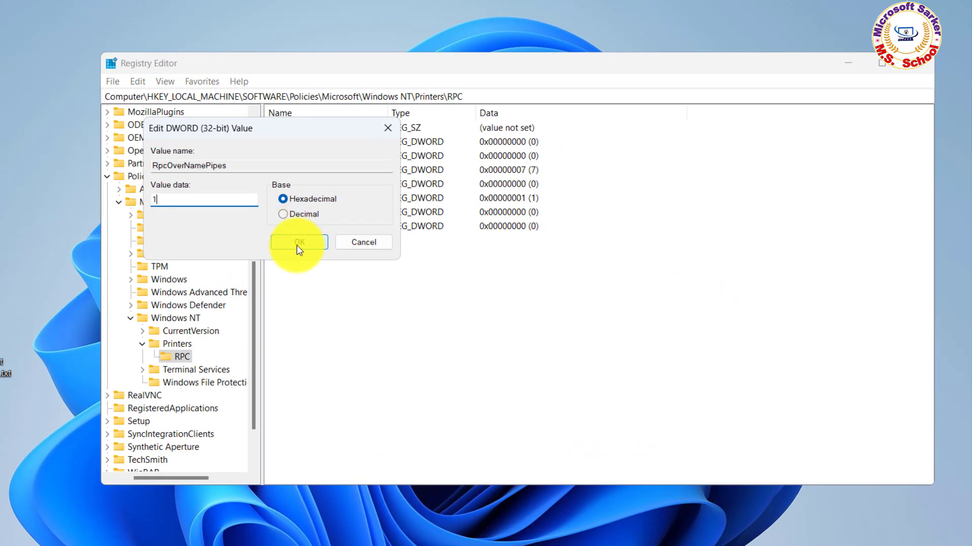
{"action": "left_click", "coordinate": [296, 244]}
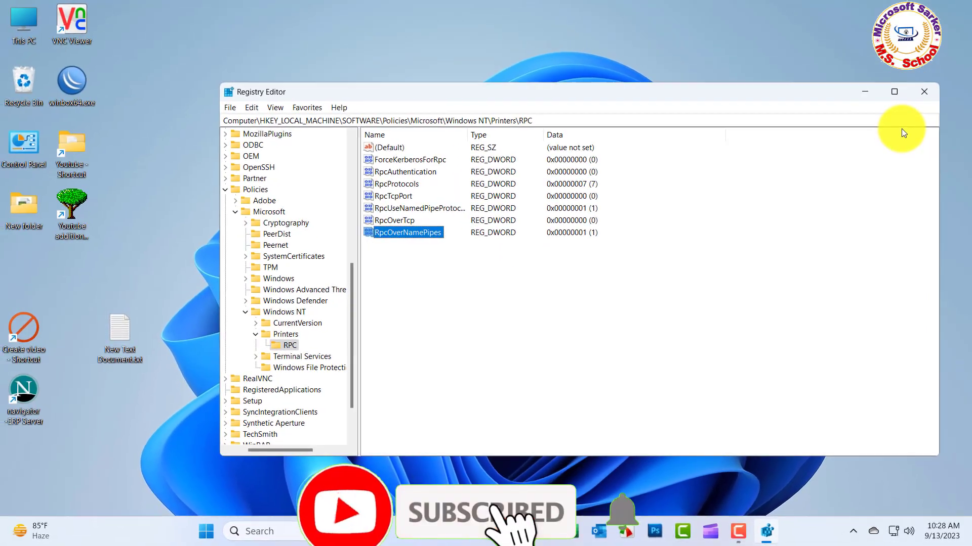
{"action": "left_click", "coordinate": [926, 91]}
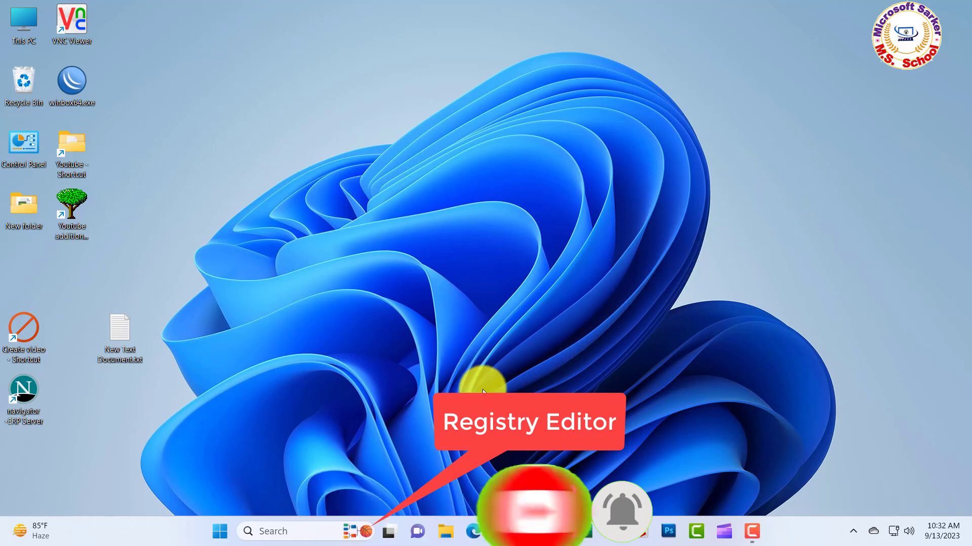
Search Windows for "reg" and reopen the Registry Editor.
{"action": "left_click", "coordinate": [276, 526]}
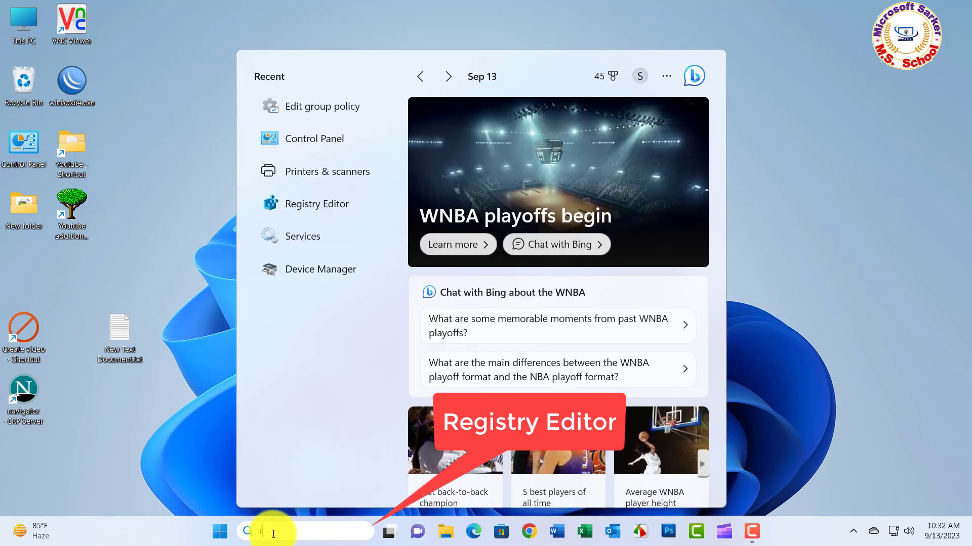
{"action": "type", "text": "reg"}
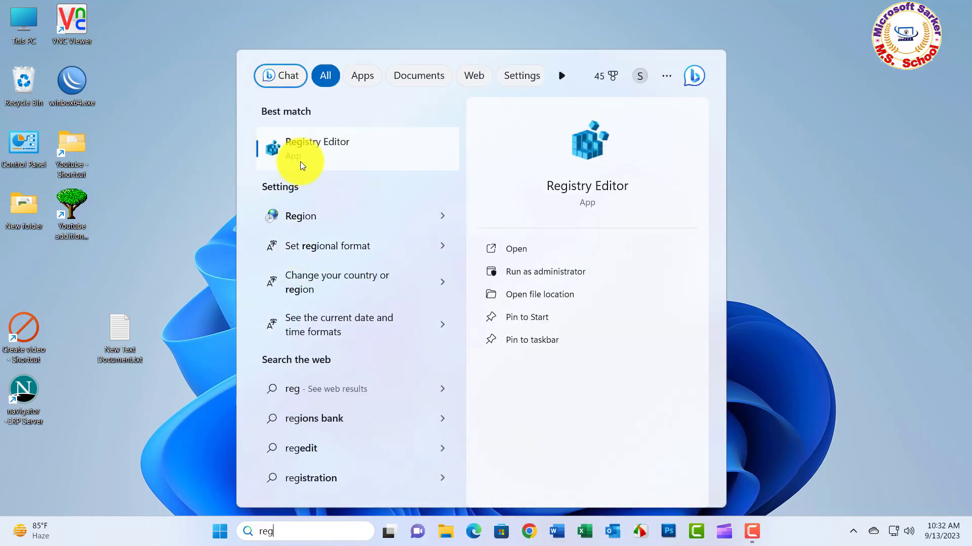
{"action": "left_click", "coordinate": [299, 161]}
Expand the registry tree to HKEY_CURRENT_USER\Software\Microsoft\Windows NT\CurrentVersion to reach its Windows subkey.
{"action": "left_click", "coordinate": [213, 149]}
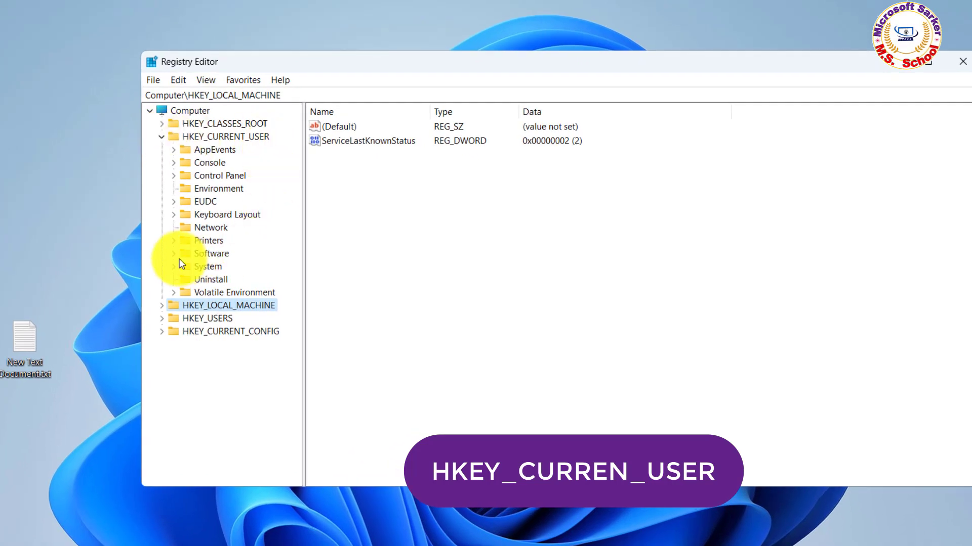
{"action": "left_click", "coordinate": [173, 256]}
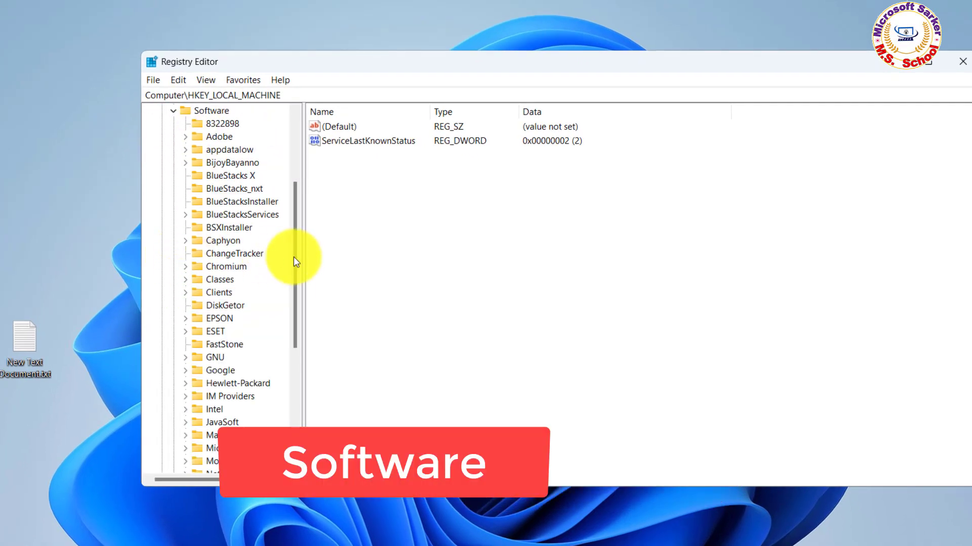
{"action": "left_click_drag", "start_coordinate": [294, 258], "coordinate": [352, 285]}
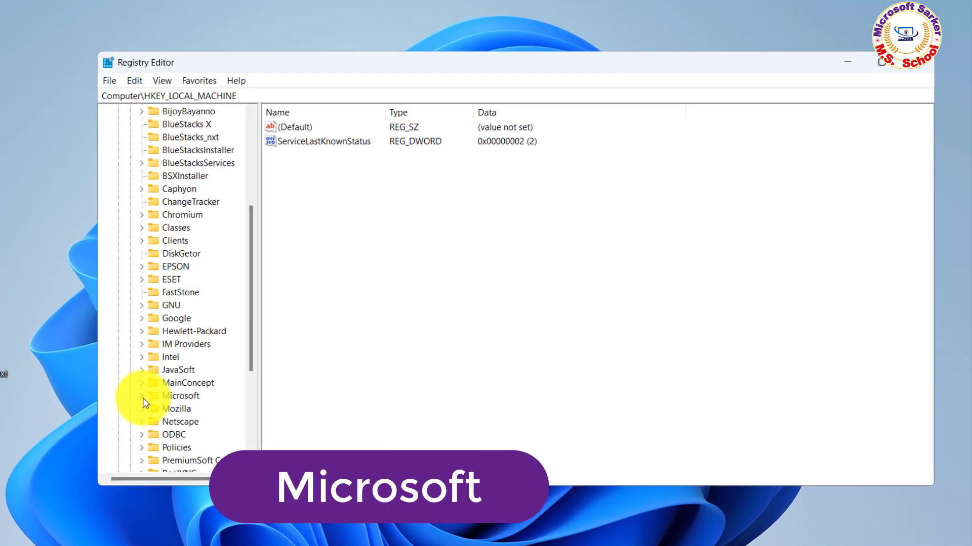
{"action": "left_click", "coordinate": [142, 397]}
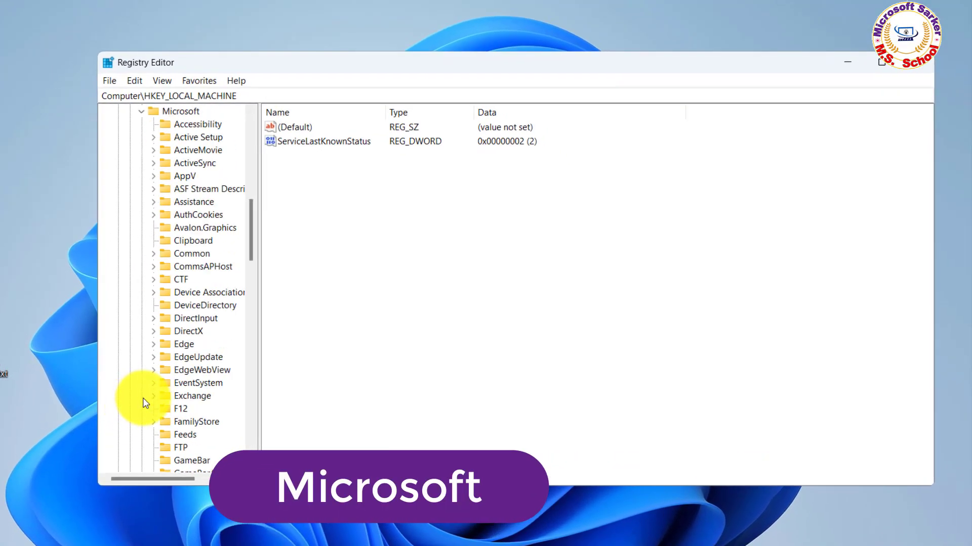
{"action": "left_click_drag", "start_coordinate": [252, 230], "coordinate": [251, 386]}
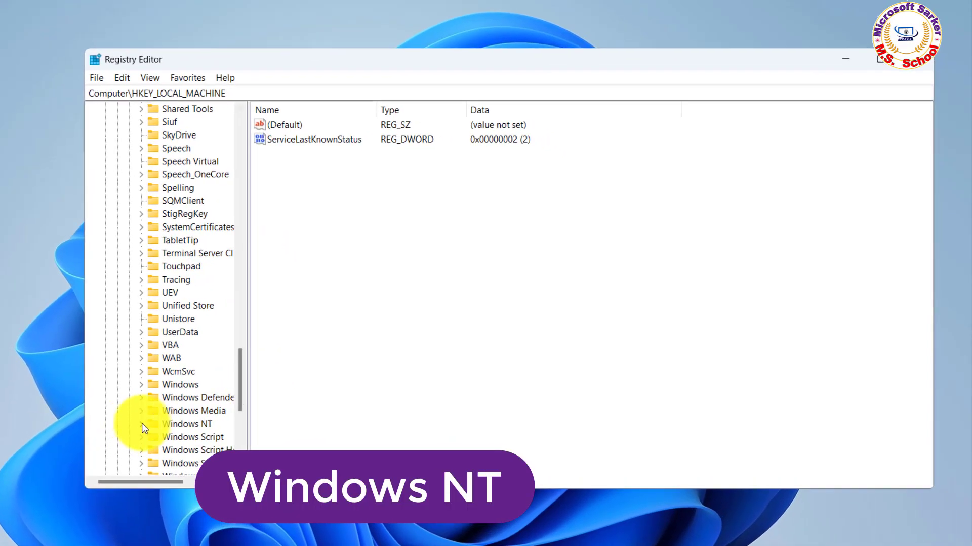
{"action": "left_click", "coordinate": [141, 424]}
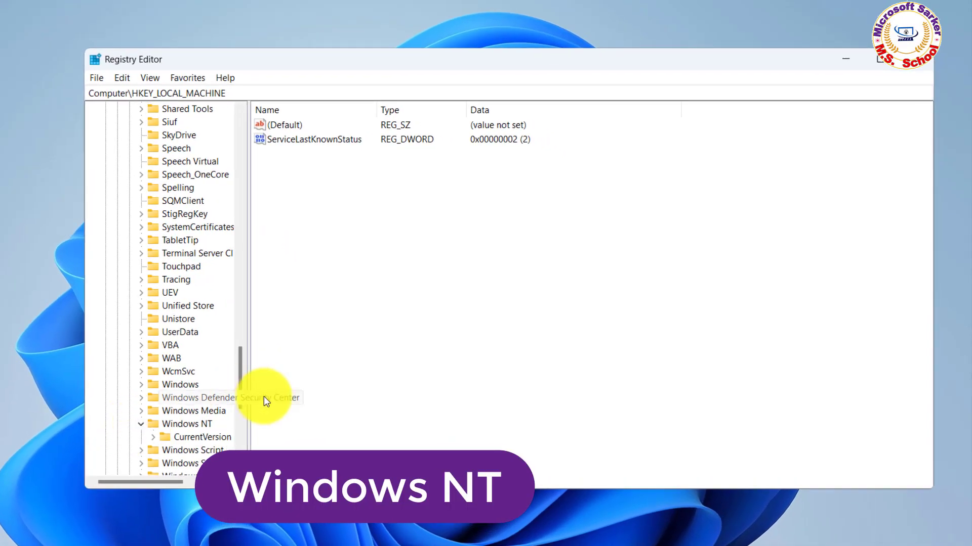
{"action": "left_click_drag", "start_coordinate": [132, 482], "coordinate": [145, 480]}
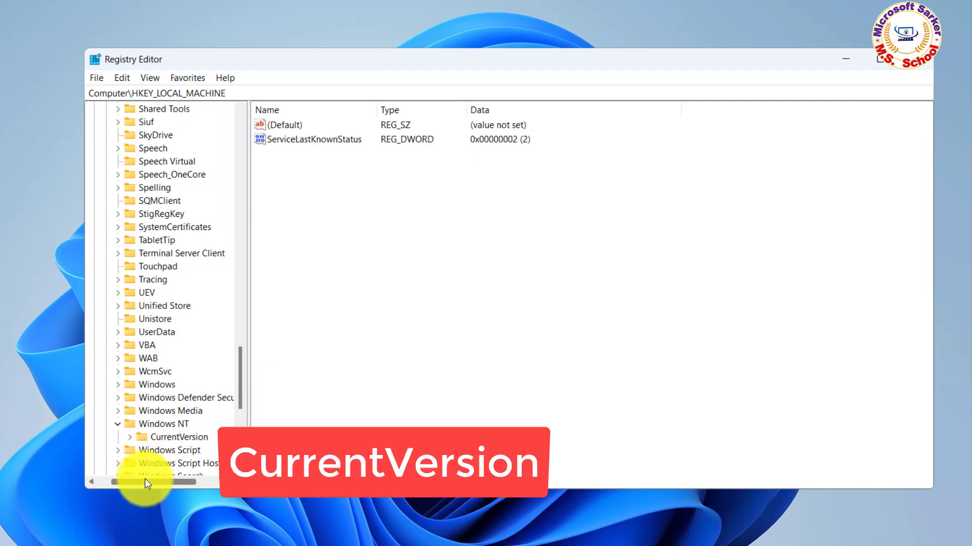
{"action": "left_click", "coordinate": [131, 439]}
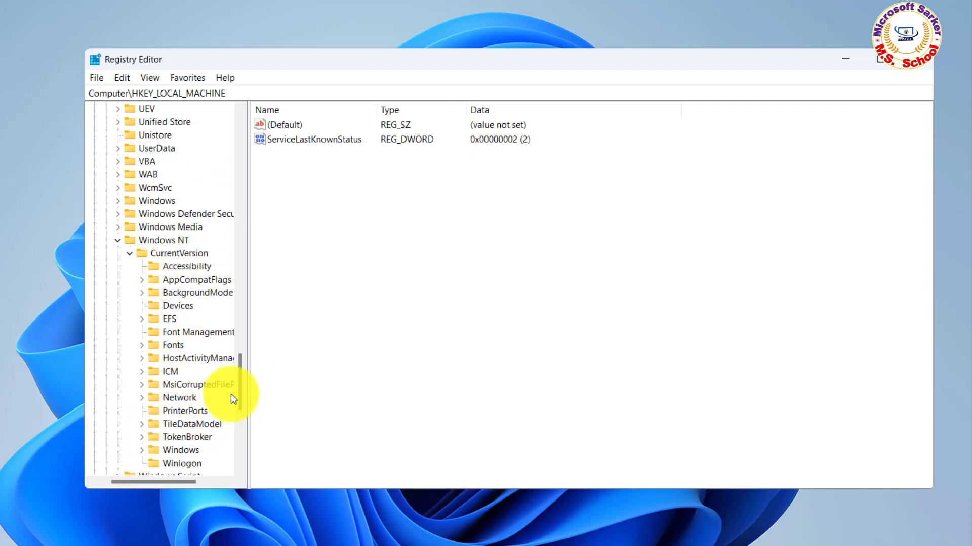
{"action": "scroll", "coordinate": [241, 373], "scroll_direction": "down", "scroll_amount": 2}
Open the permissions of the Windows key under CurrentVersion and add the group everyone.
{"action": "right_click", "coordinate": [183, 385]}
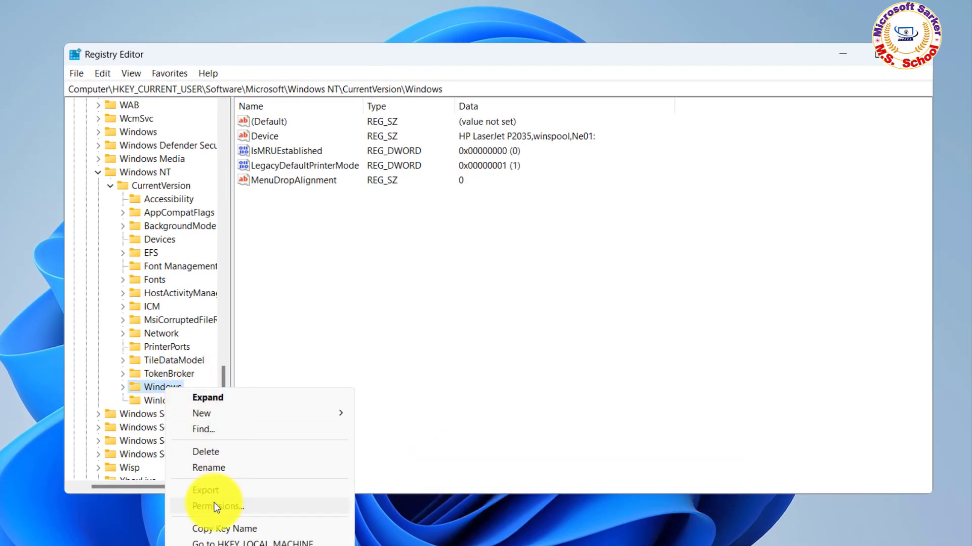
{"action": "left_click", "coordinate": [213, 507]}
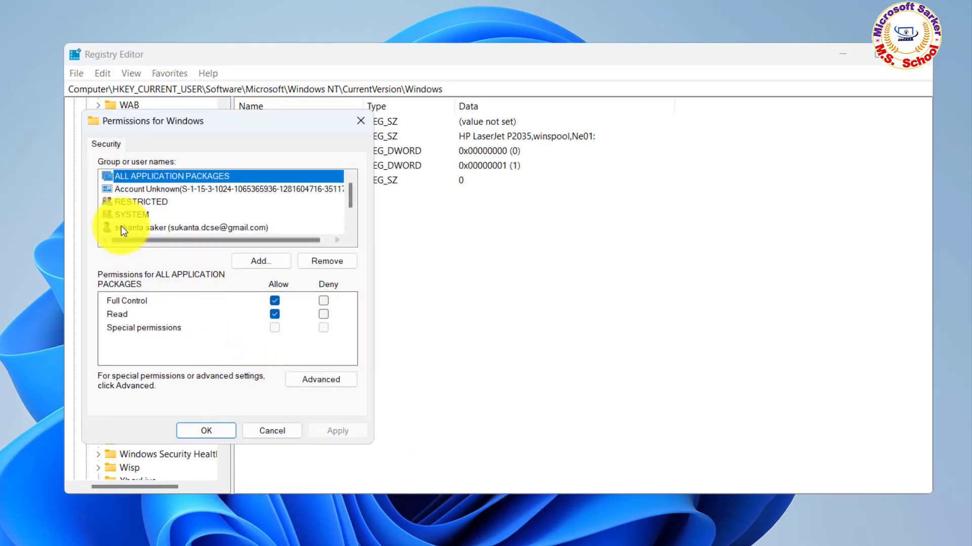
{"action": "mouse_move", "coordinate": [351, 196]}
{"action": "left_mouse_down"}
{"action": "mouse_move", "coordinate": [349, 220]}
{"action": "mouse_move", "coordinate": [349, 184]}
{"action": "left_mouse_up"}
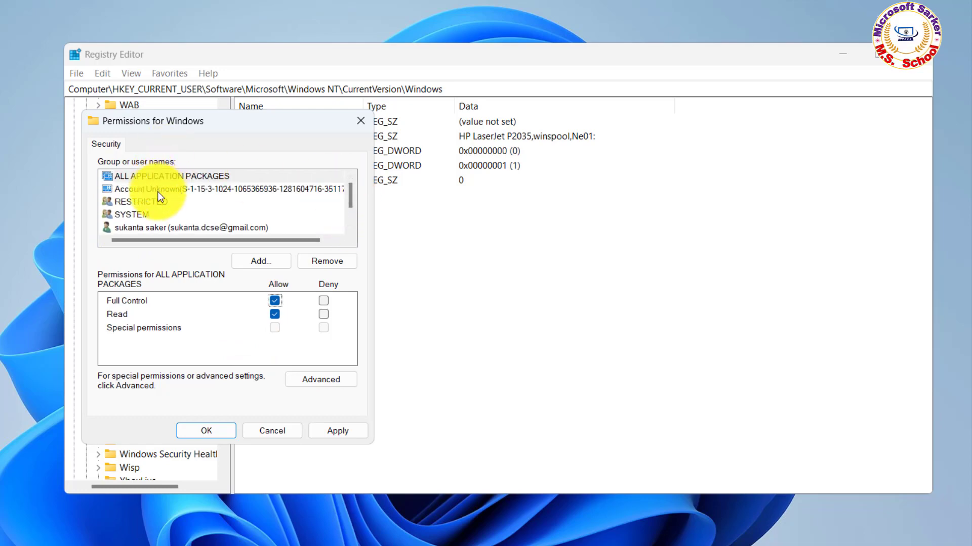
{"action": "left_click", "coordinate": [260, 259]}
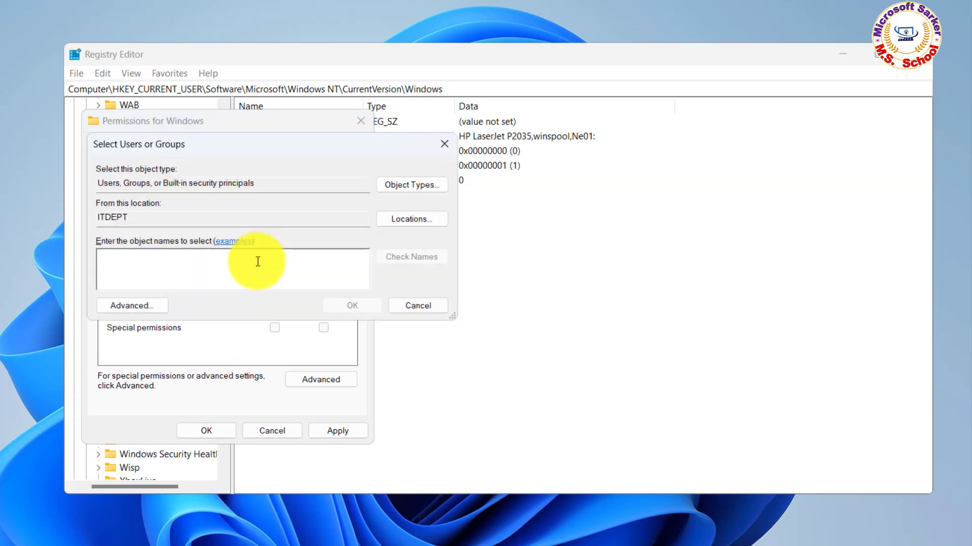
{"action": "type", "text": "every"}
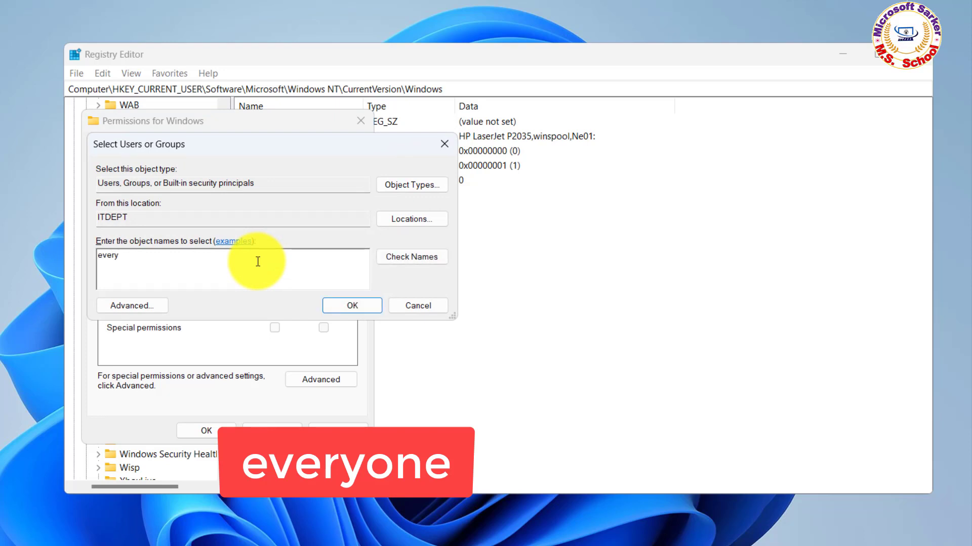
{"action": "type", "text": "one"}
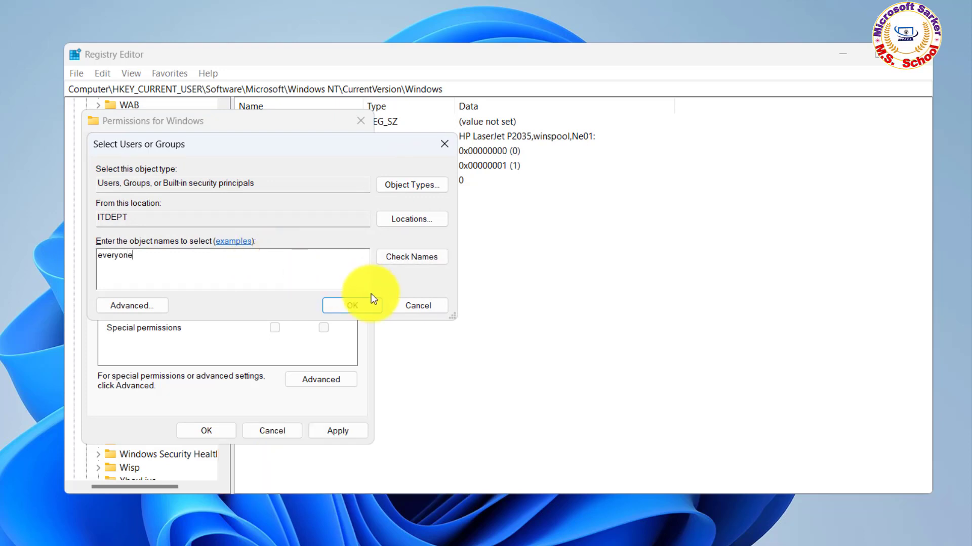
{"action": "left_click", "coordinate": [354, 306]}
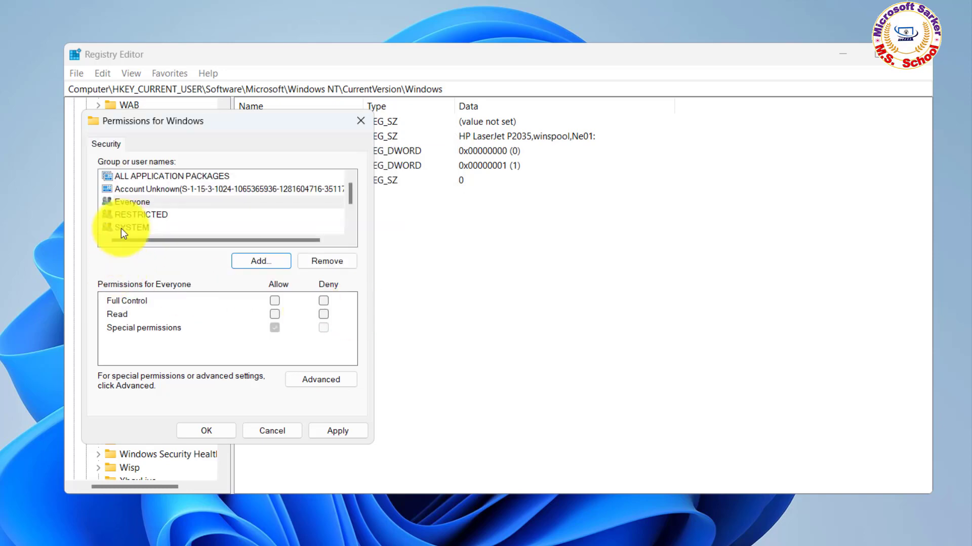
Allow Full Control for Everyone on the Windows key and apply the permissions.
{"action": "left_click", "coordinate": [126, 204]}
{"action": "left_click", "coordinate": [275, 300]}
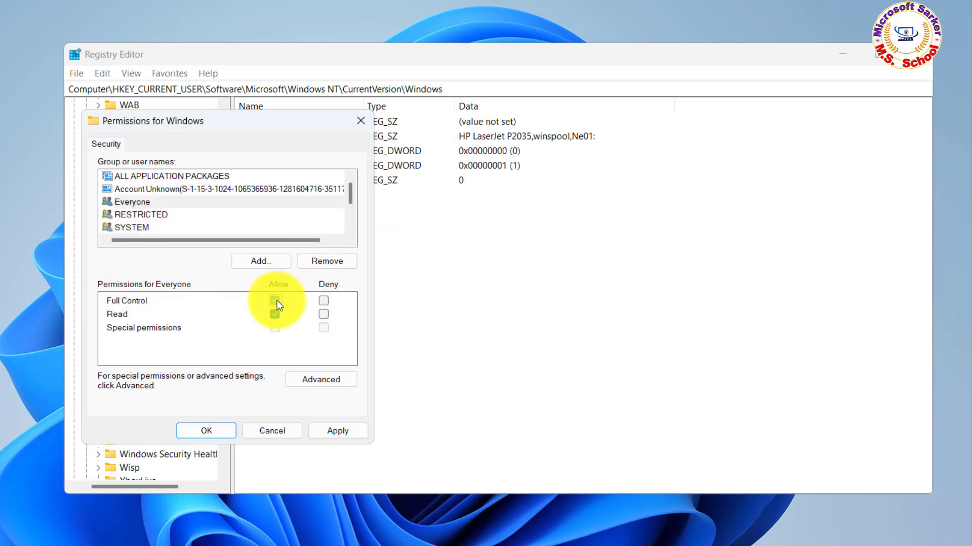
{"action": "left_click", "coordinate": [345, 435]}
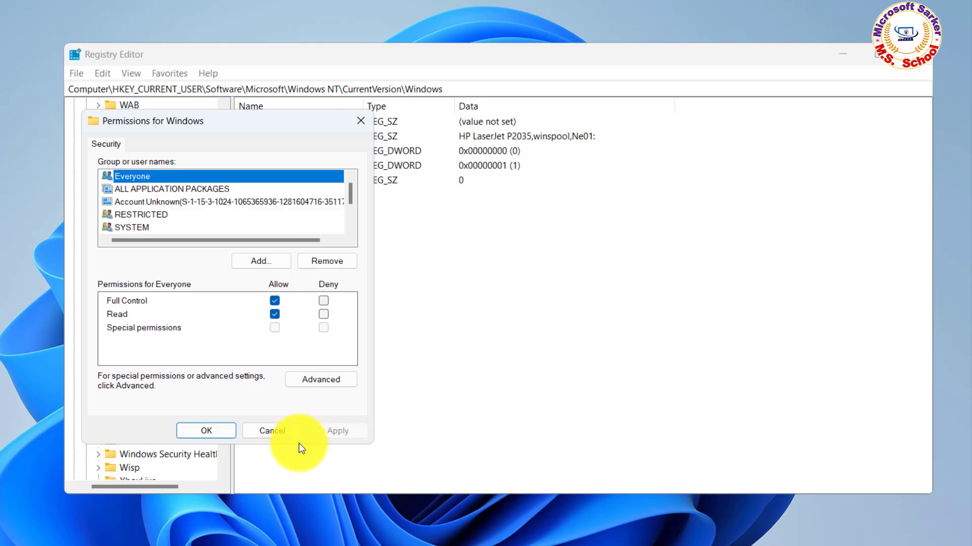
{"action": "left_click", "coordinate": [213, 431]}
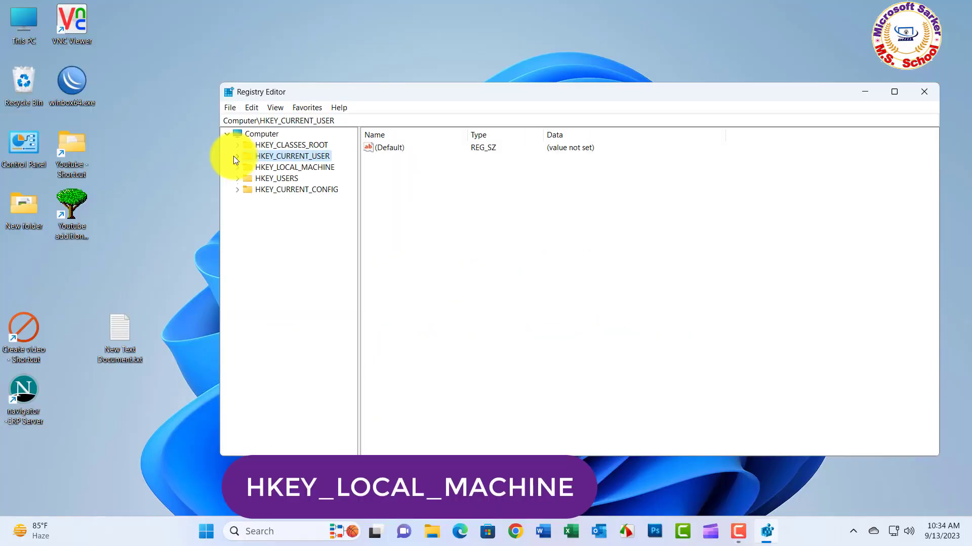
Open the registry key HKEY_LOCAL_MACHINE\SYSTEM\CurrentControlSet\Control\Print.
{"action": "left_click", "coordinate": [237, 168]}
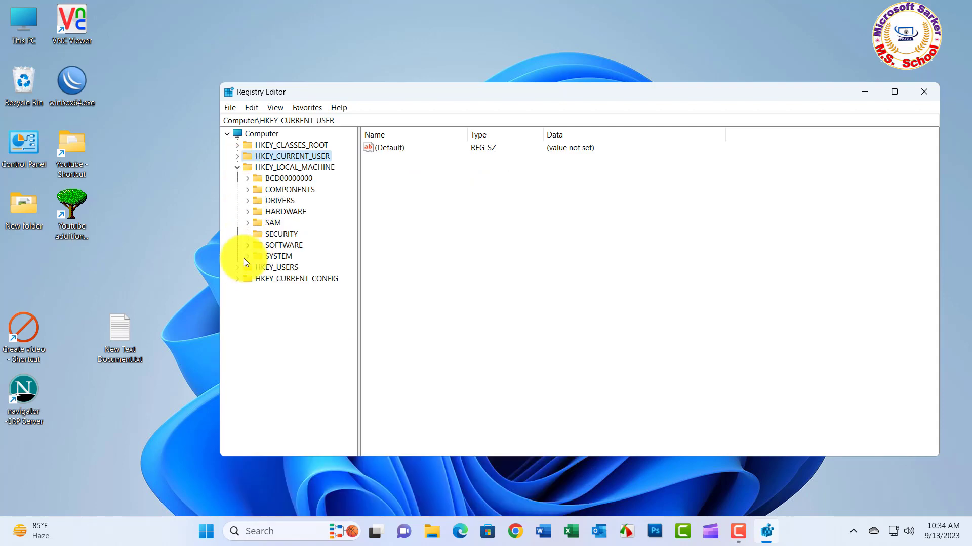
{"action": "left_click", "coordinate": [245, 257]}
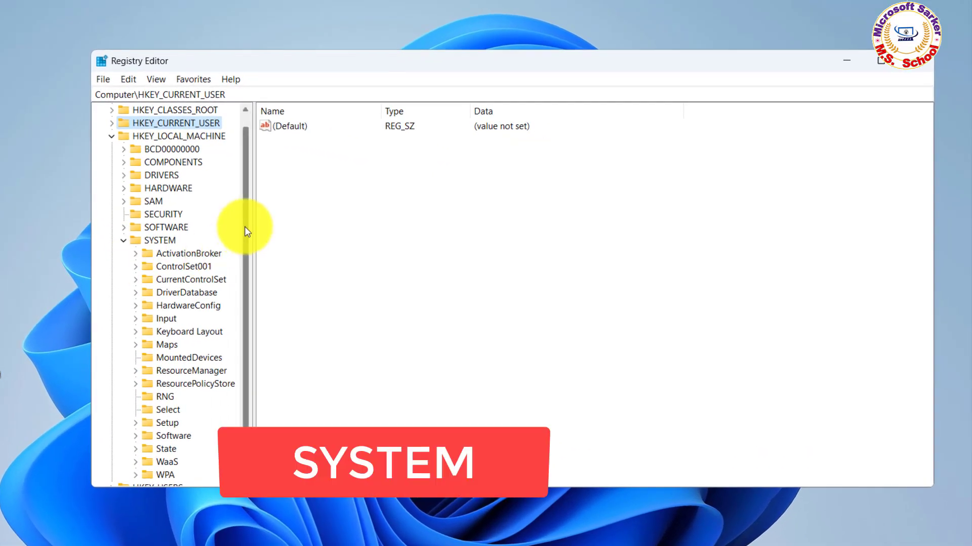
{"action": "left_click_drag", "start_coordinate": [284, 229], "coordinate": [284, 235]}
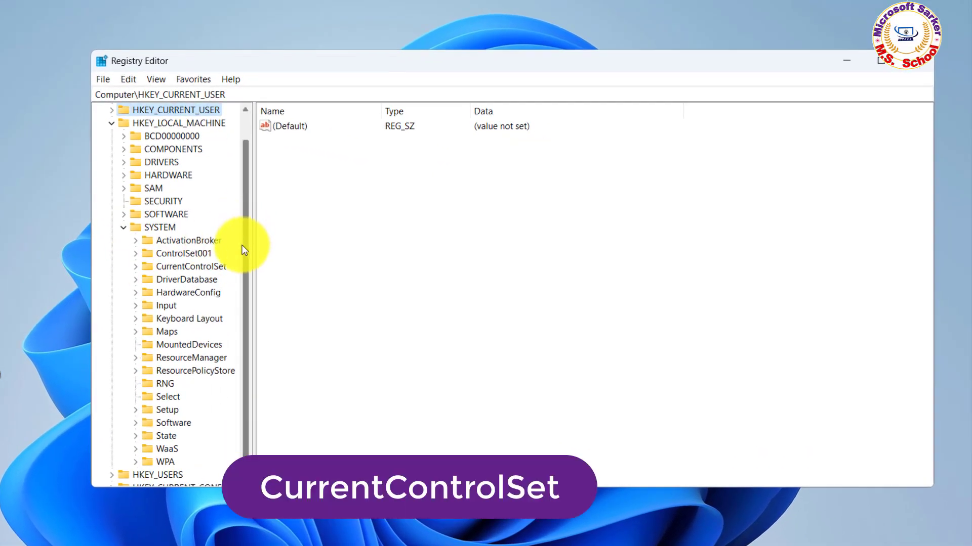
{"action": "left_click", "coordinate": [136, 267]}
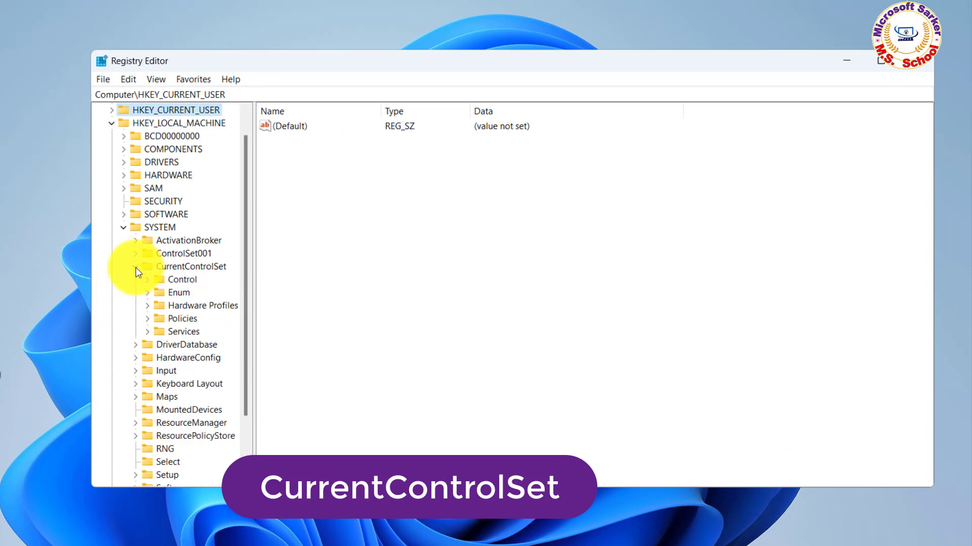
{"action": "left_click", "coordinate": [174, 280]}
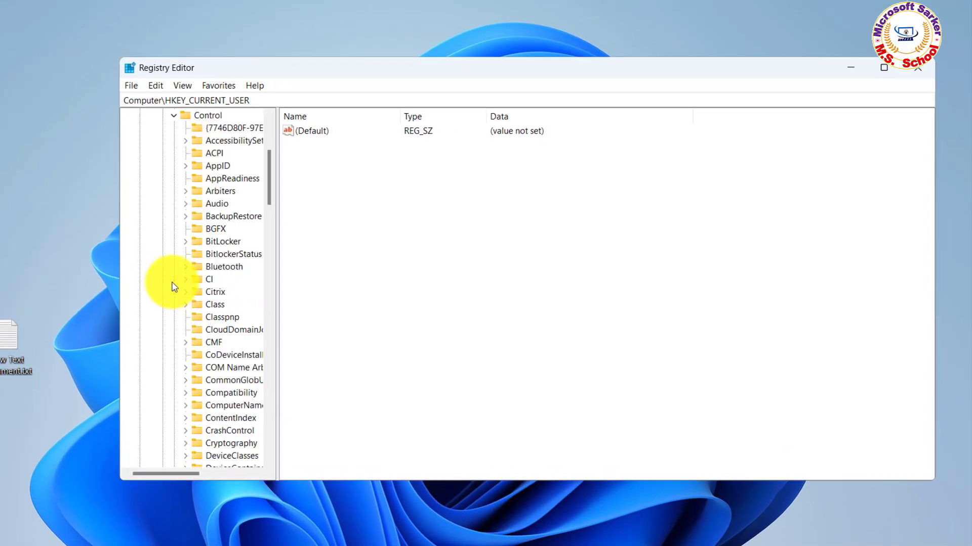
{"action": "left_click_drag", "start_coordinate": [269, 177], "coordinate": [276, 303]}
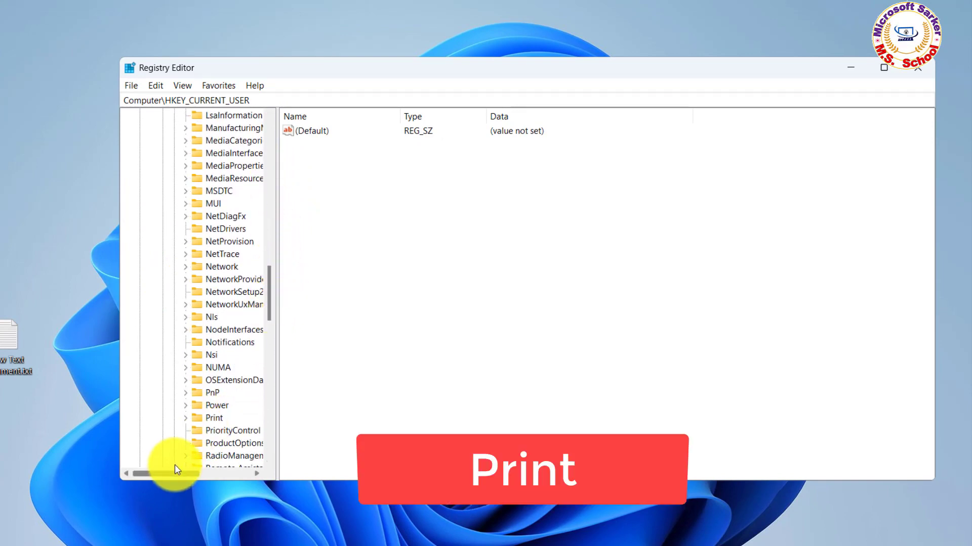
{"action": "left_click_drag", "start_coordinate": [174, 475], "coordinate": [187, 475]}
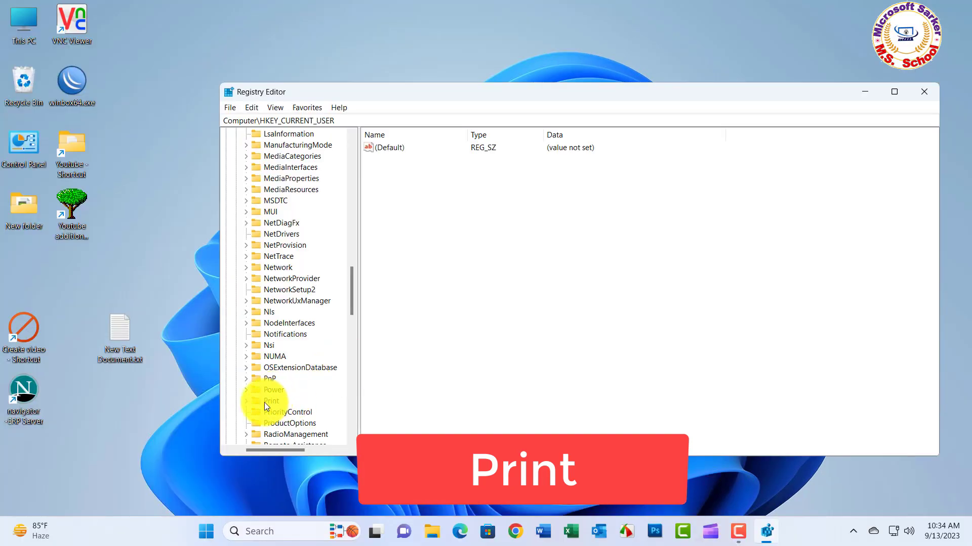
{"action": "left_click", "coordinate": [246, 403]}
{"action": "left_click", "coordinate": [272, 278]}
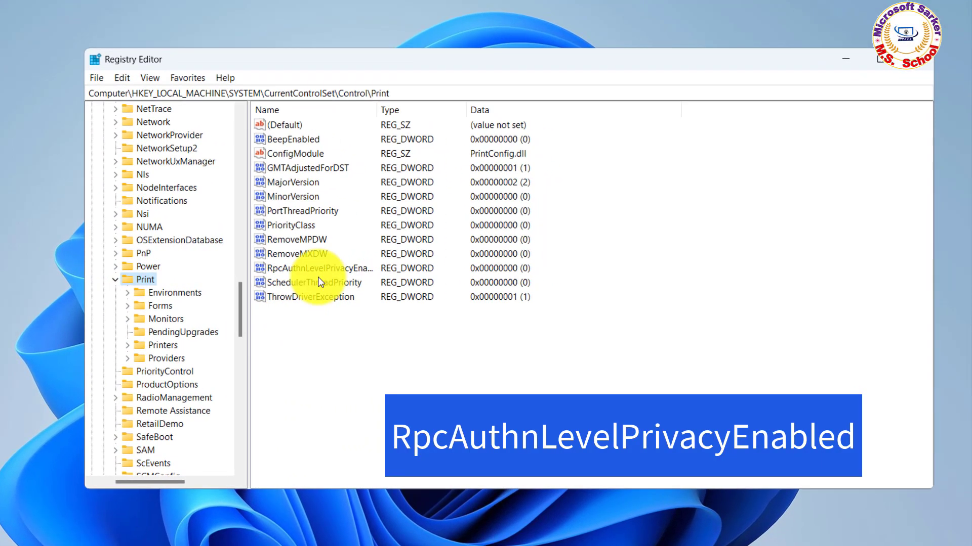
Edit the RpcAuthnLevelPrivacyEnabled DWORD in the Print key and accept 0 as its value data.
{"action": "left_click", "coordinate": [324, 270]}
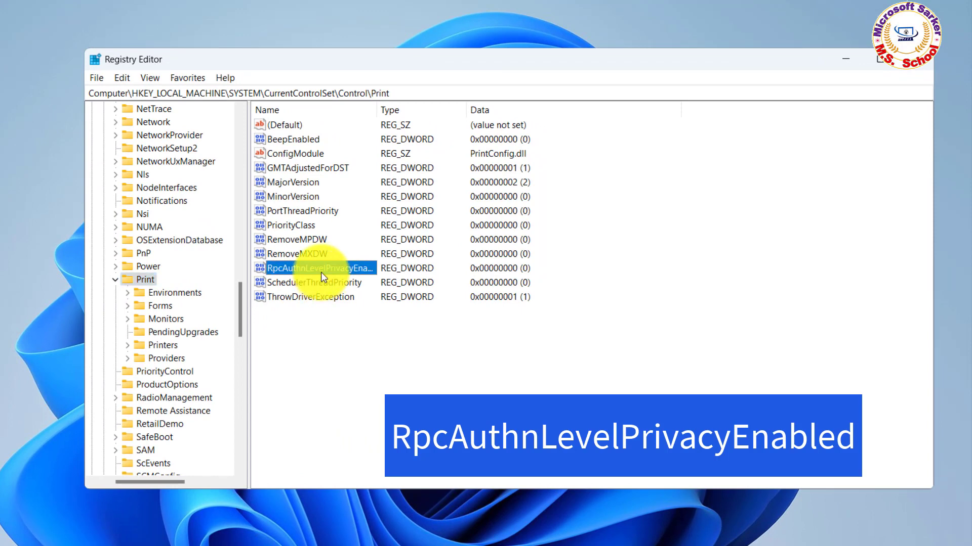
{"action": "double_click", "coordinate": [320, 272]}
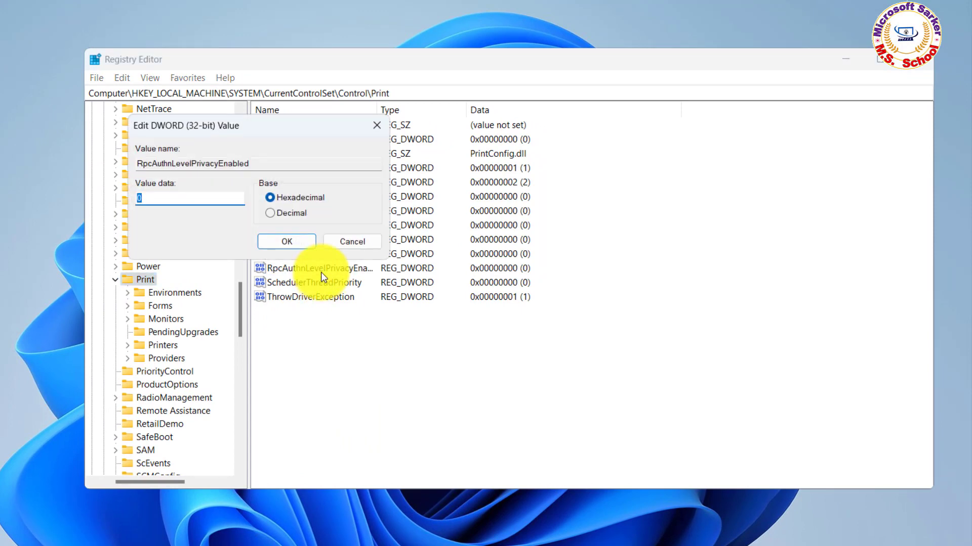
{"action": "key", "text": "Return"}
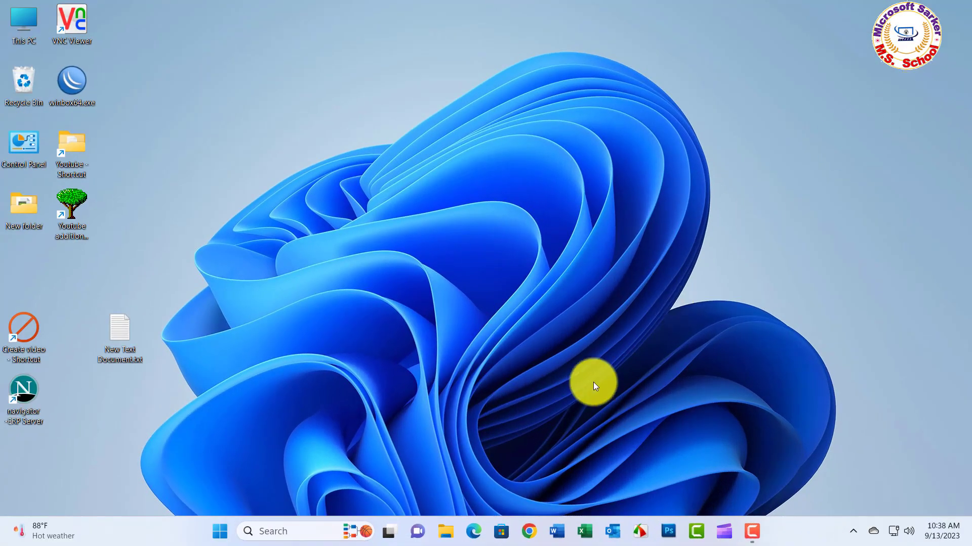
Open the Services app and restart the Print Spooler service together with its dependent LPD Service.
{"action": "left_click", "coordinate": [301, 531]}
{"action": "type", "text": "s"}
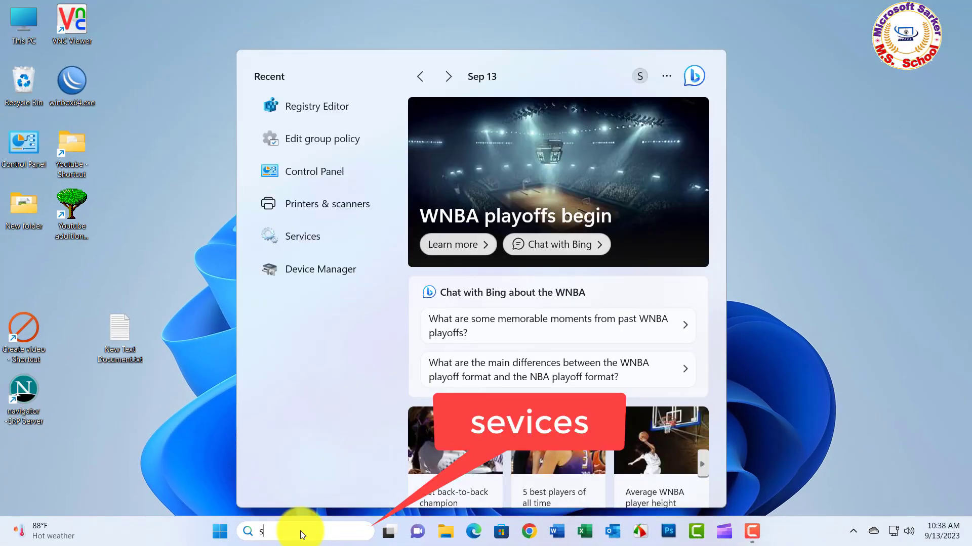
{"action": "type", "text": "ervices"}
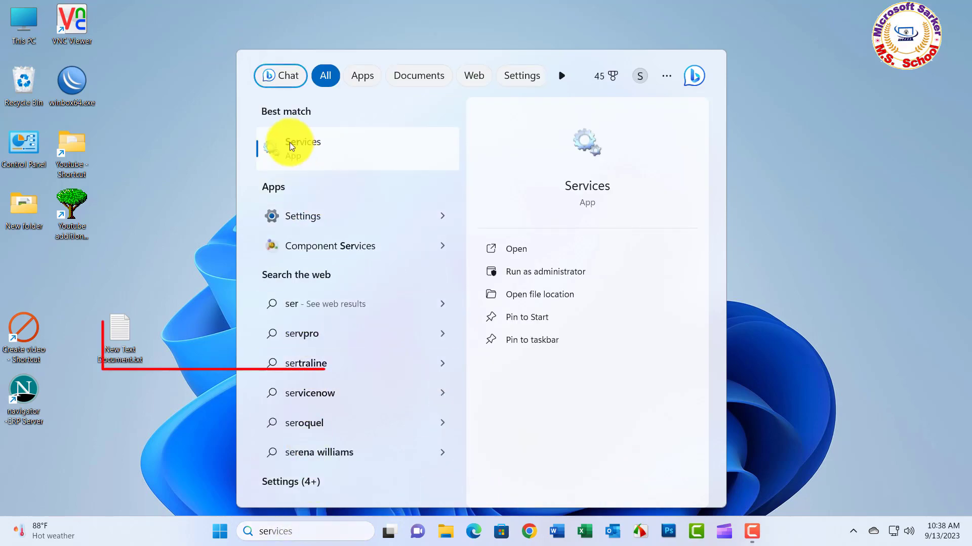
{"action": "left_click", "coordinate": [291, 145]}
{"action": "right_click", "coordinate": [219, 344]}
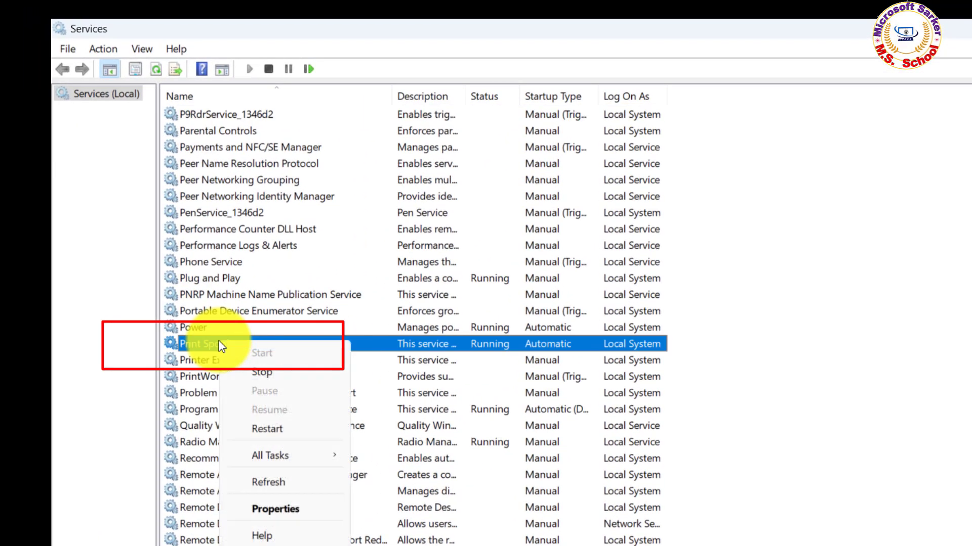
{"action": "left_click", "coordinate": [291, 430]}
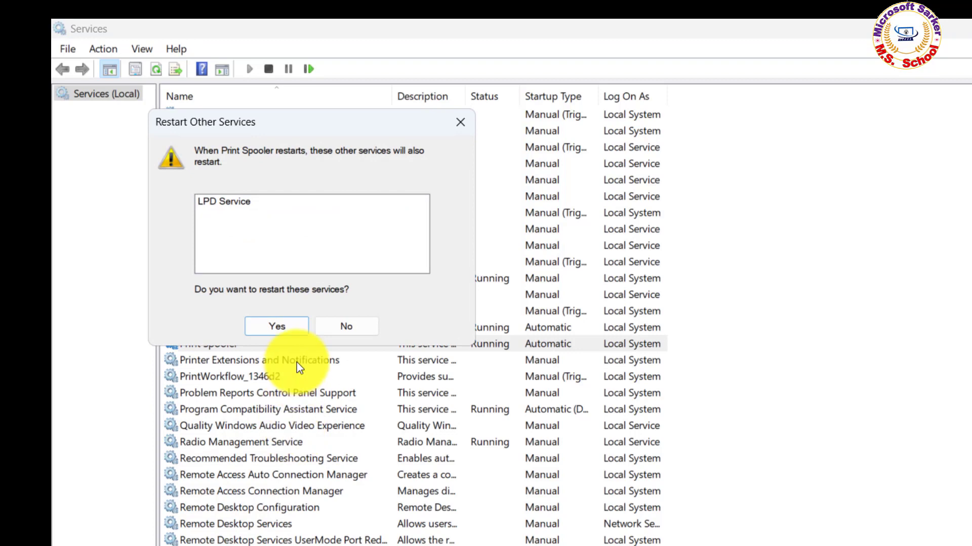
{"action": "left_click", "coordinate": [258, 327]}
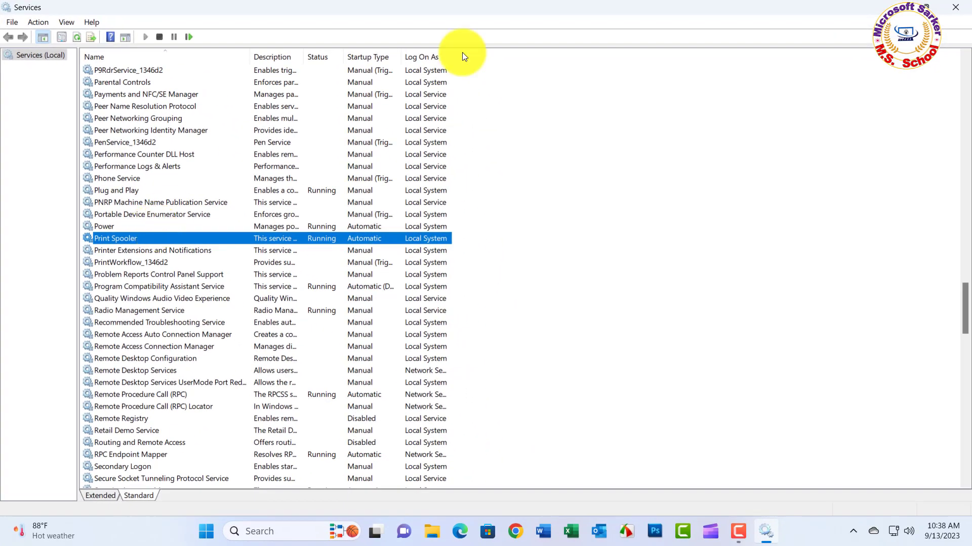
{"action": "left_click", "coordinate": [956, 8]}
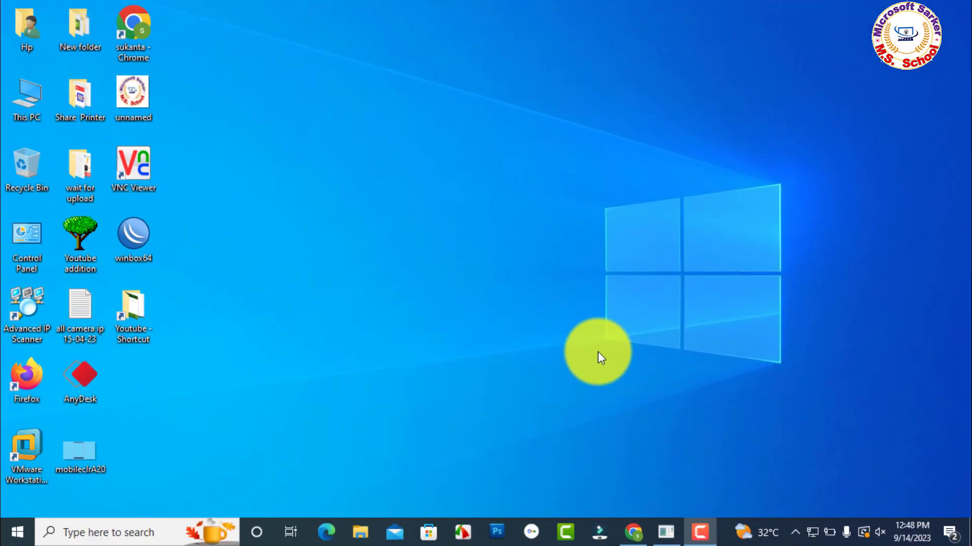
Open the network computer \\192.168.1.3 through the Run dialog and connect to its shared HP LaserJet P2035 printer.
{"action": "key", "text": "super+r"}
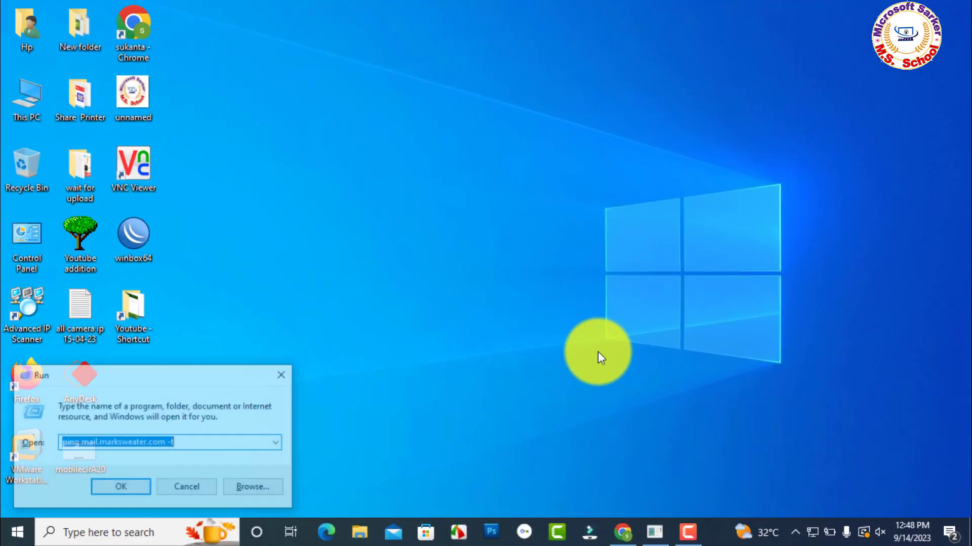
{"action": "type", "text": "\\\\"}
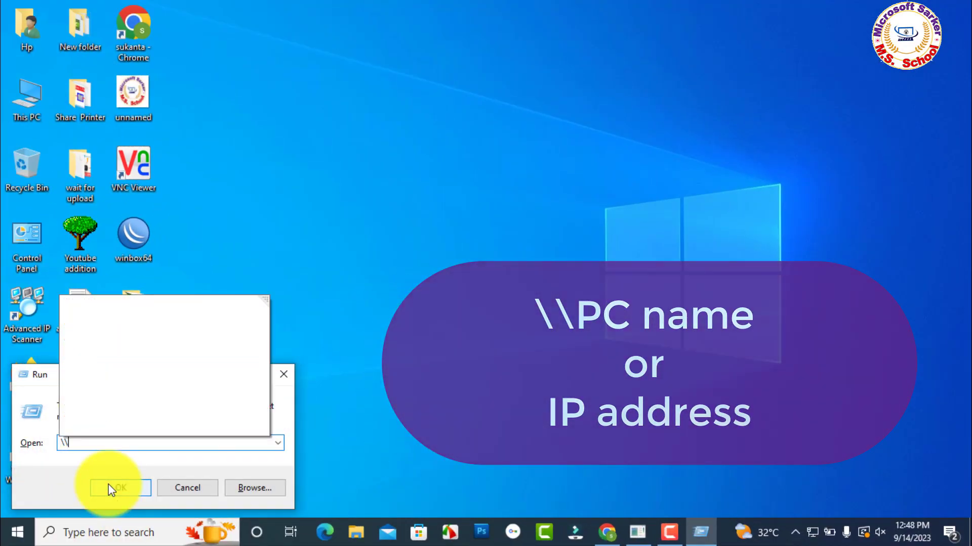
{"action": "type", "text": "1"}
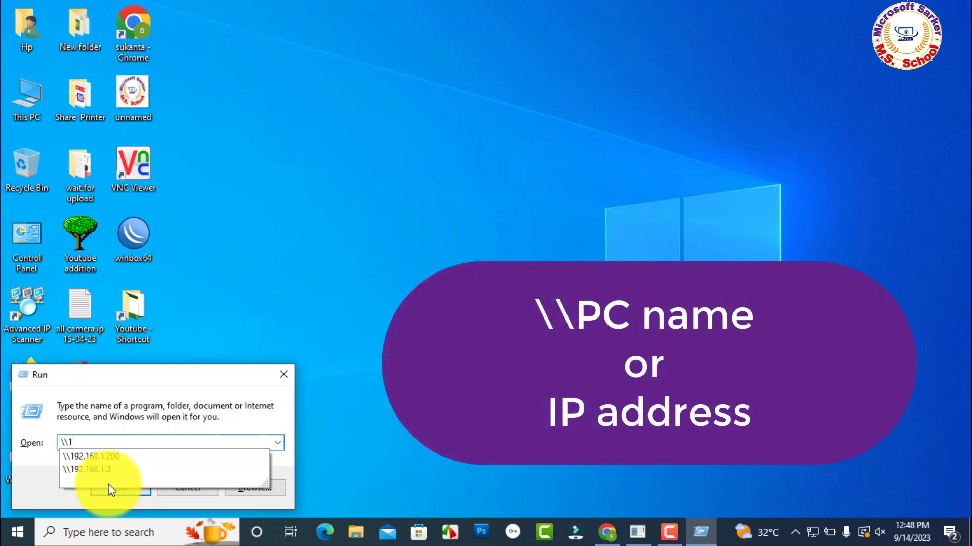
{"action": "left_click", "coordinate": [116, 466]}
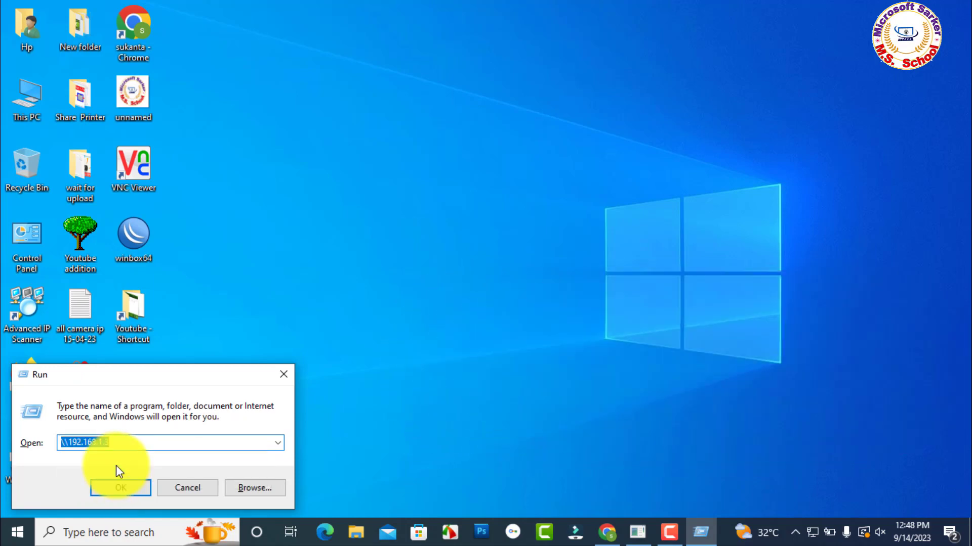
{"action": "left_click", "coordinate": [141, 443]}
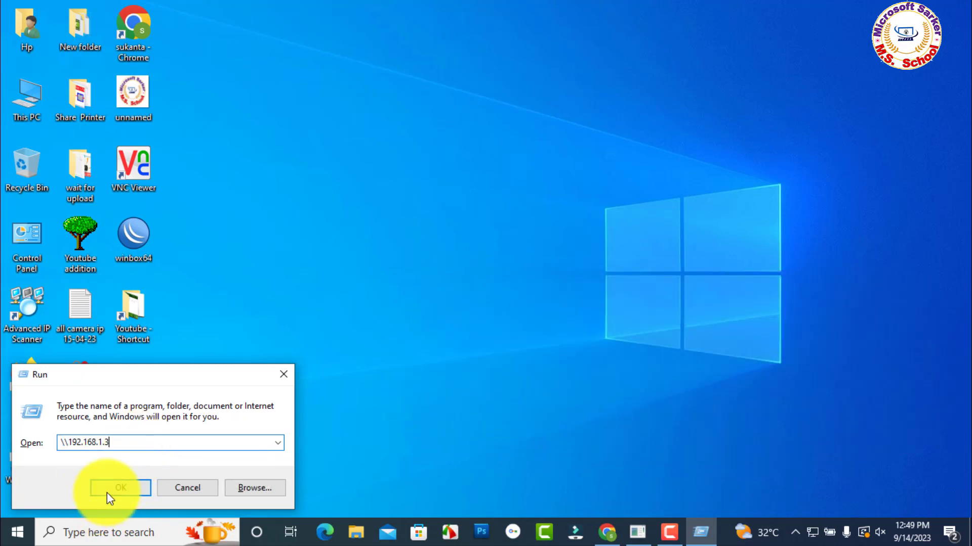
{"action": "left_click", "coordinate": [108, 493]}
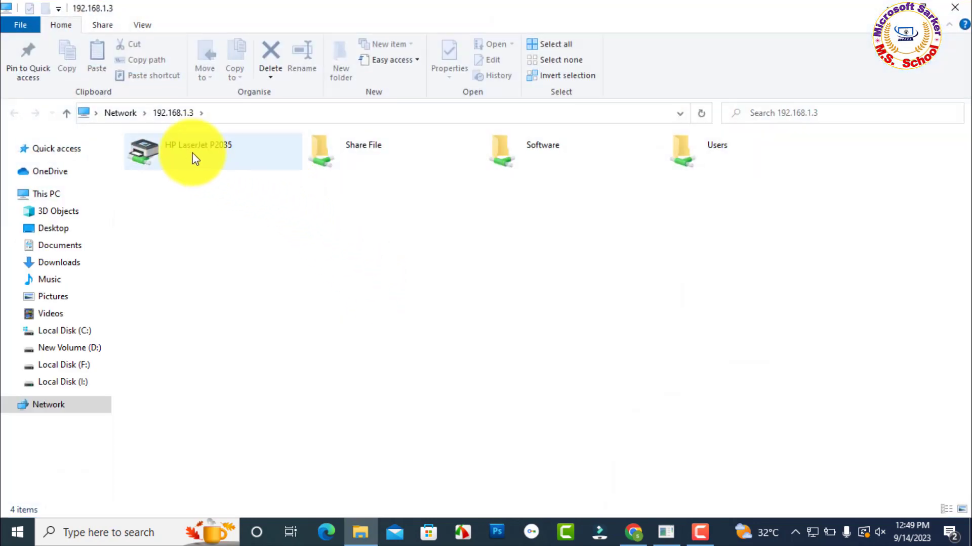
{"action": "right_click", "coordinate": [192, 153]}
{"action": "left_click", "coordinate": [212, 171]}
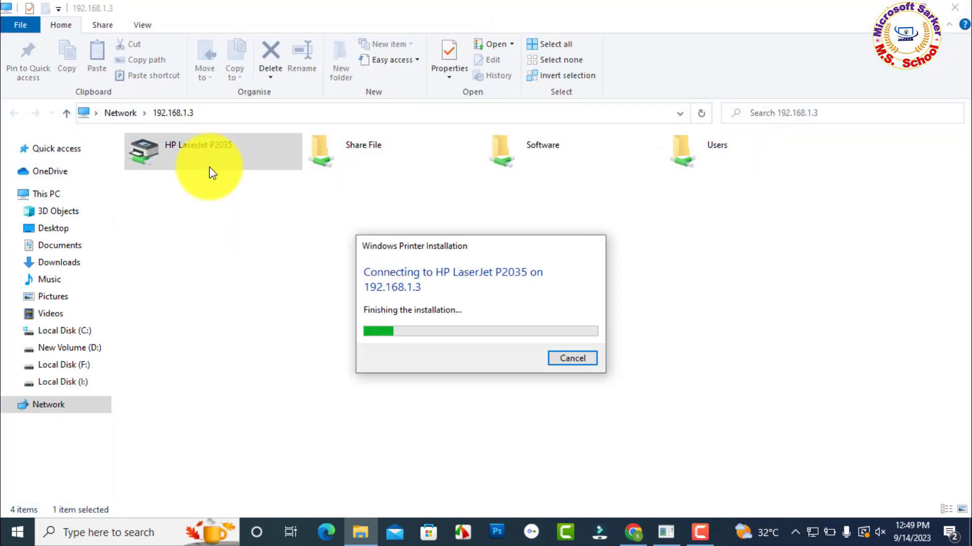